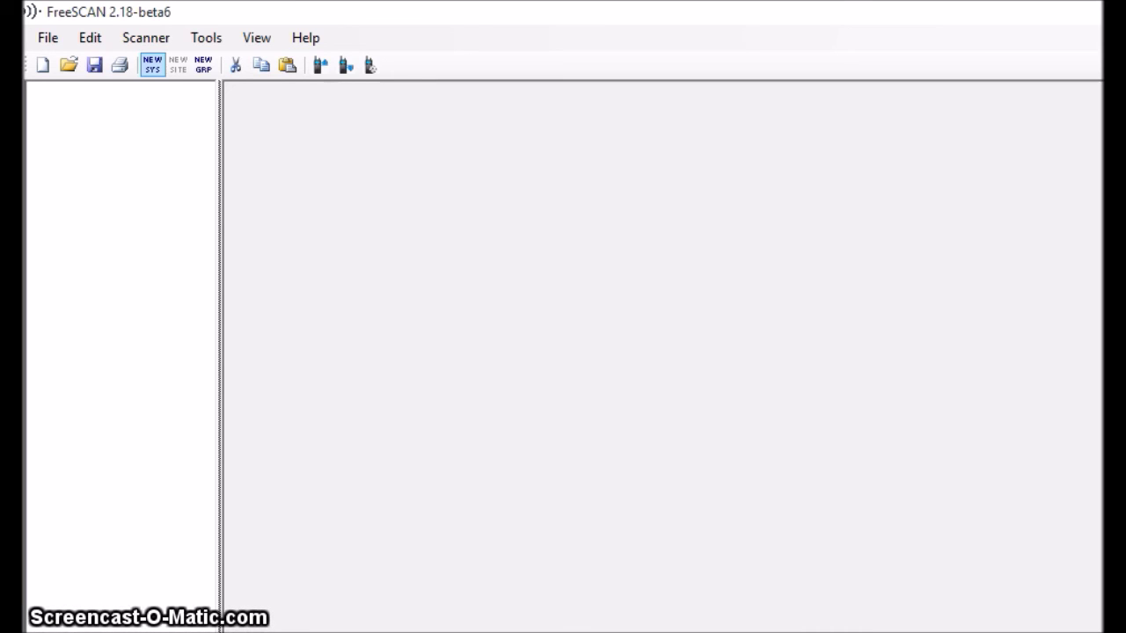
Create a new system of type Mot 800Mhz Type I named "Magnolia System".
click(151, 69)
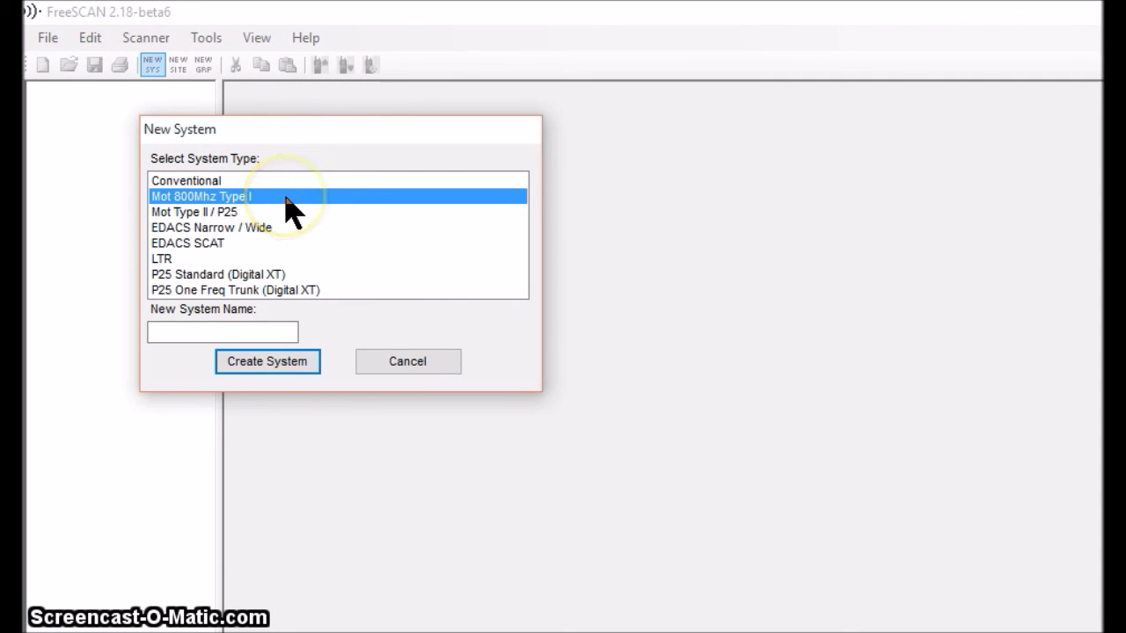
click(216, 332)
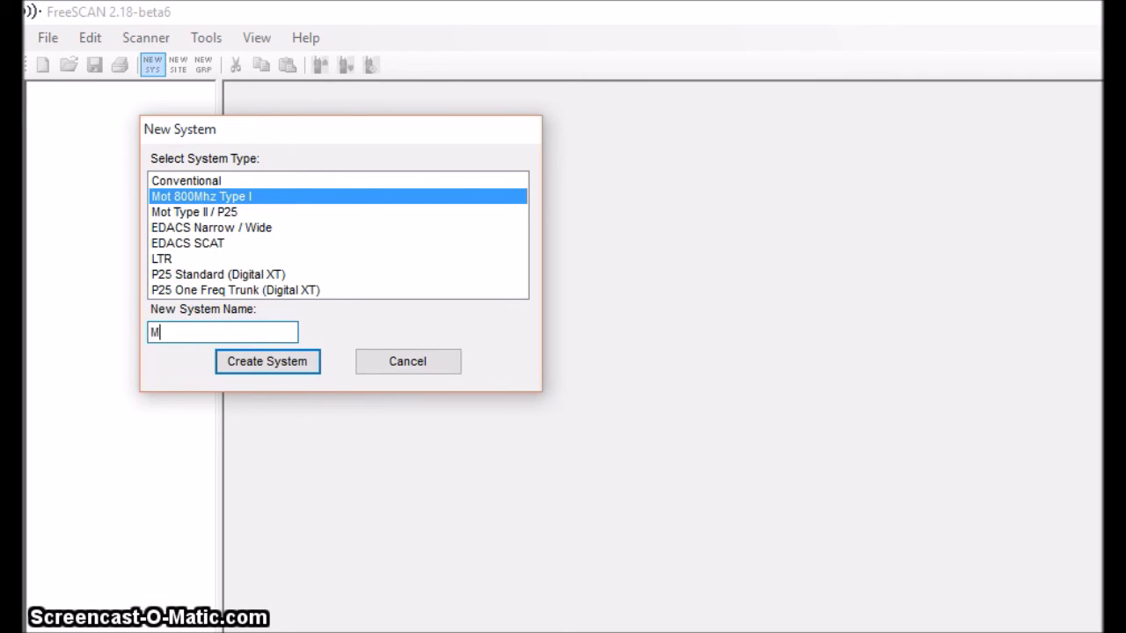
text(Magnolia System)
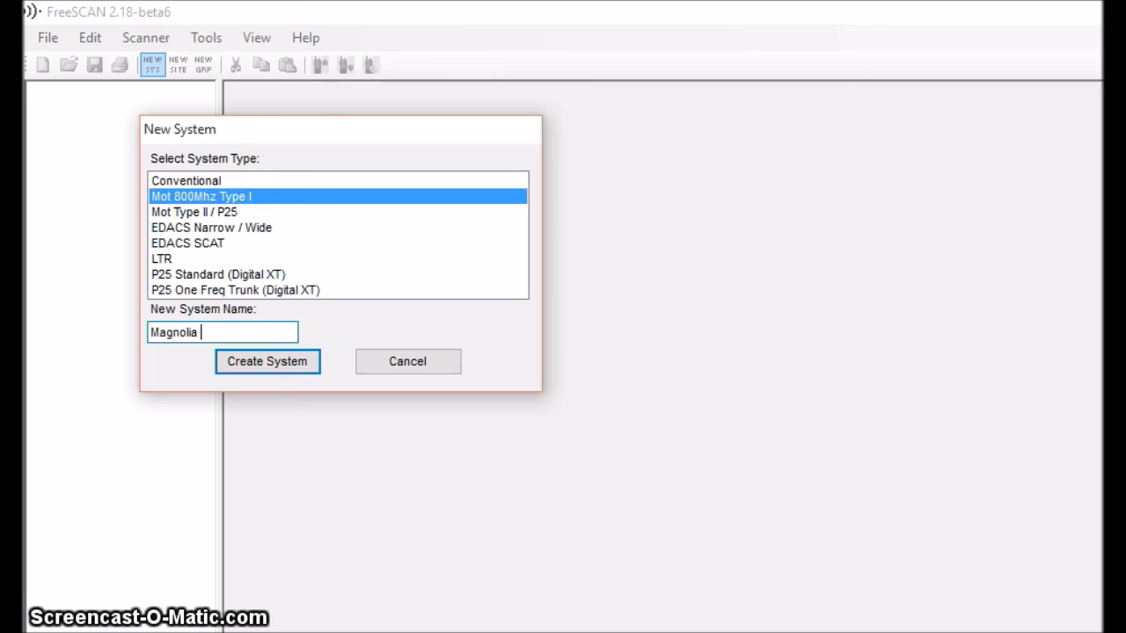
click(273, 367)
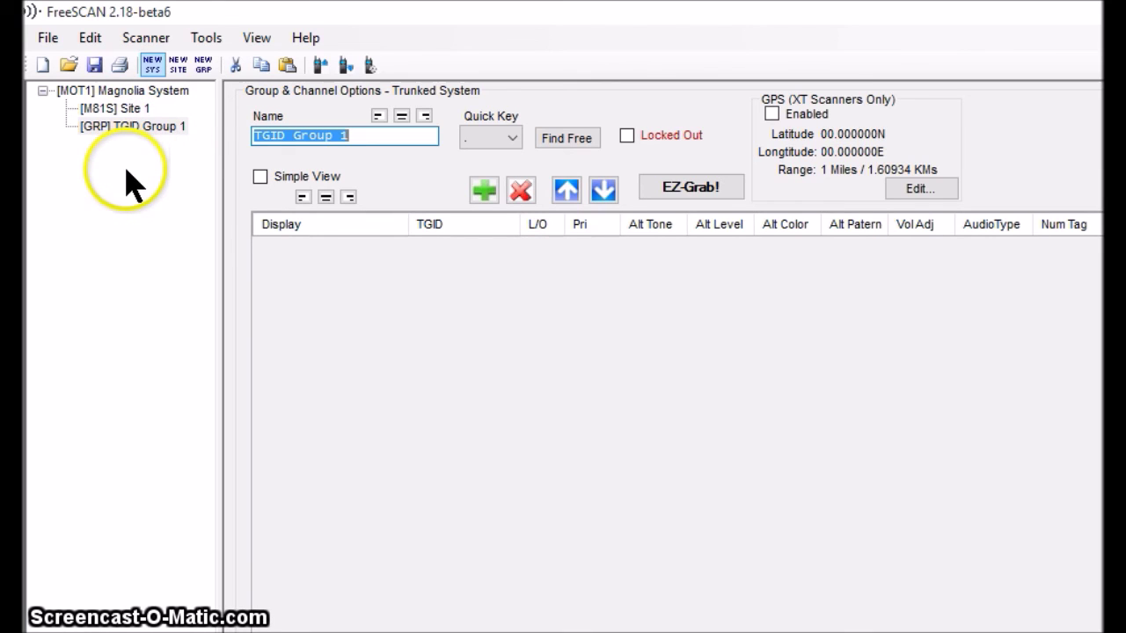
In the Magnolia System's trunked setup, set the ID mode to ID Scan.
click(125, 91)
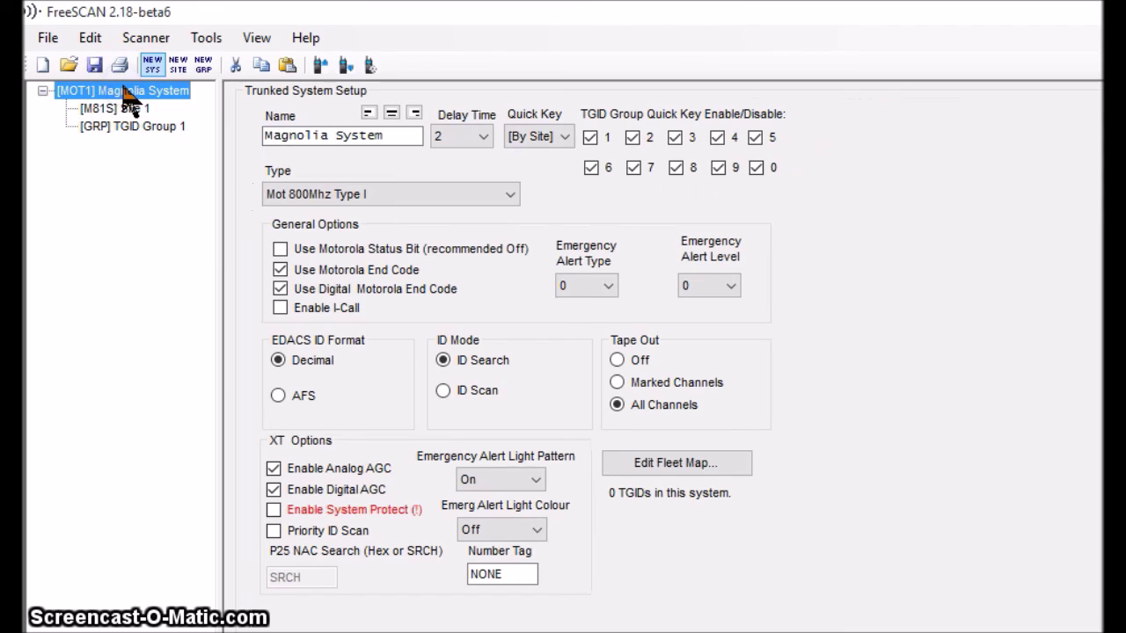
click(219, 220)
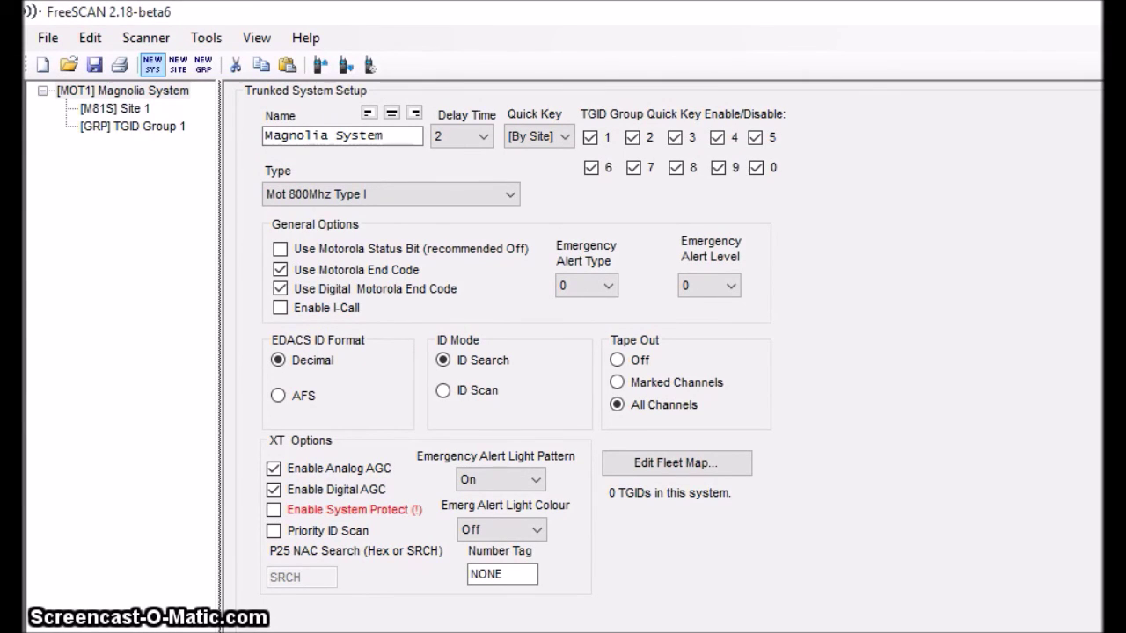
click(124, 95)
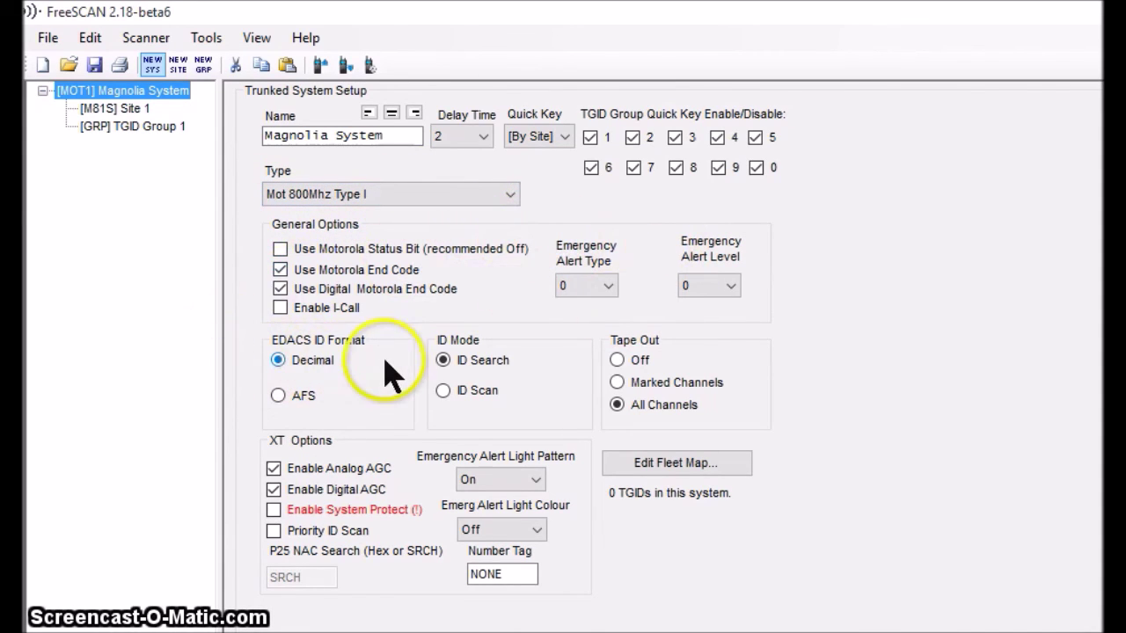
click(445, 393)
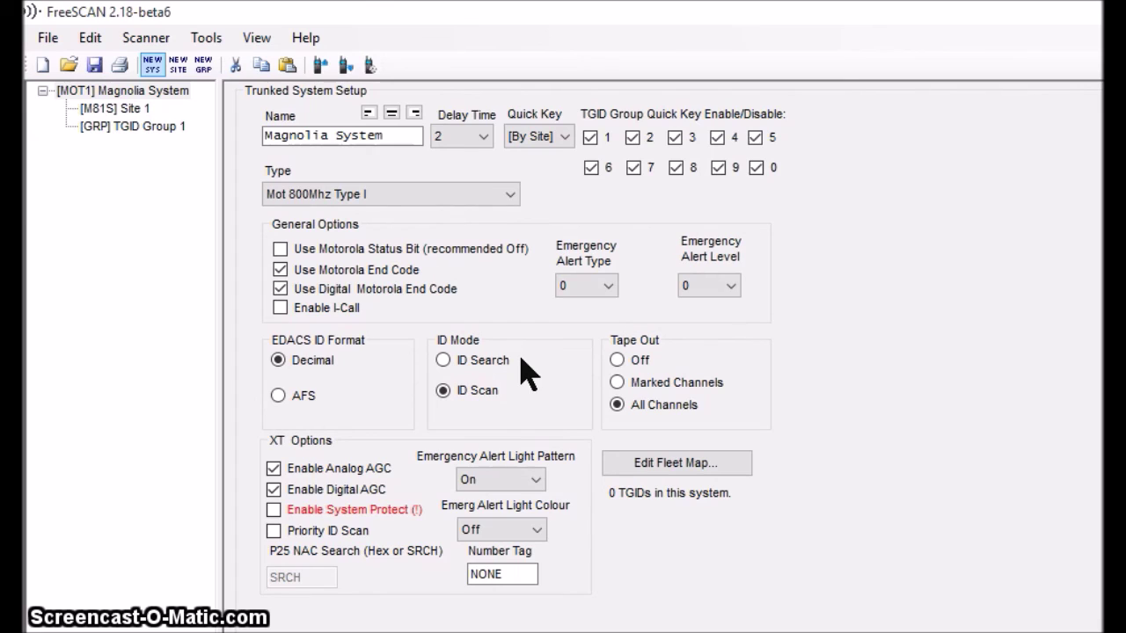
click(448, 391)
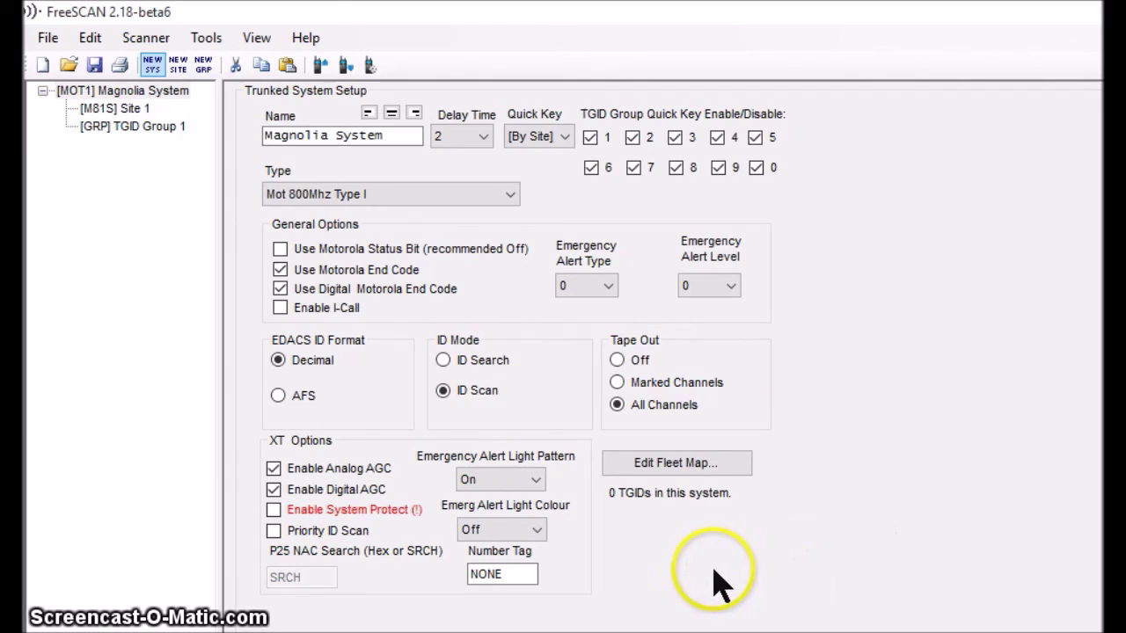
Open the system's fleet map for editing and examine the block codes and TT size codes in the System Fleetmap table.
click(679, 466)
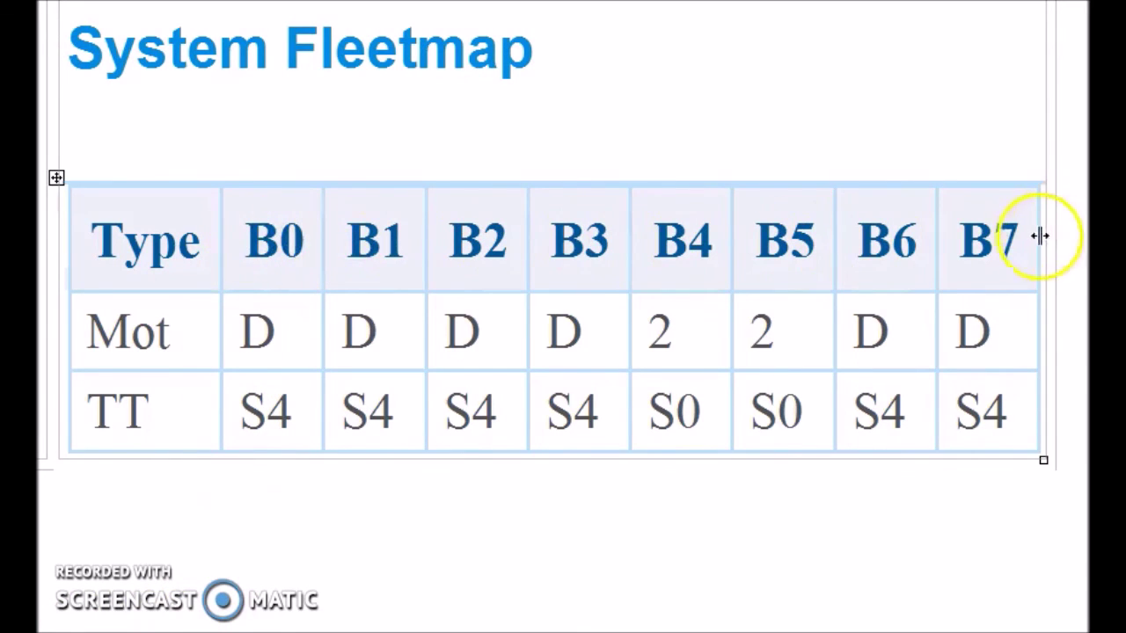
click(277, 258)
click(114, 419)
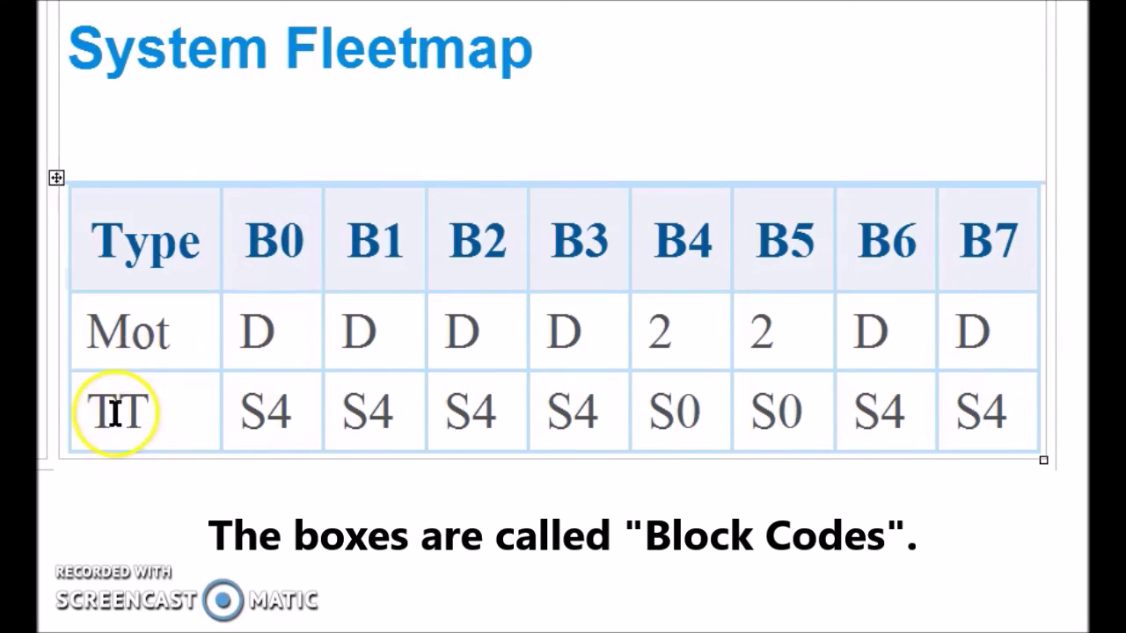
click(143, 417)
click(157, 413)
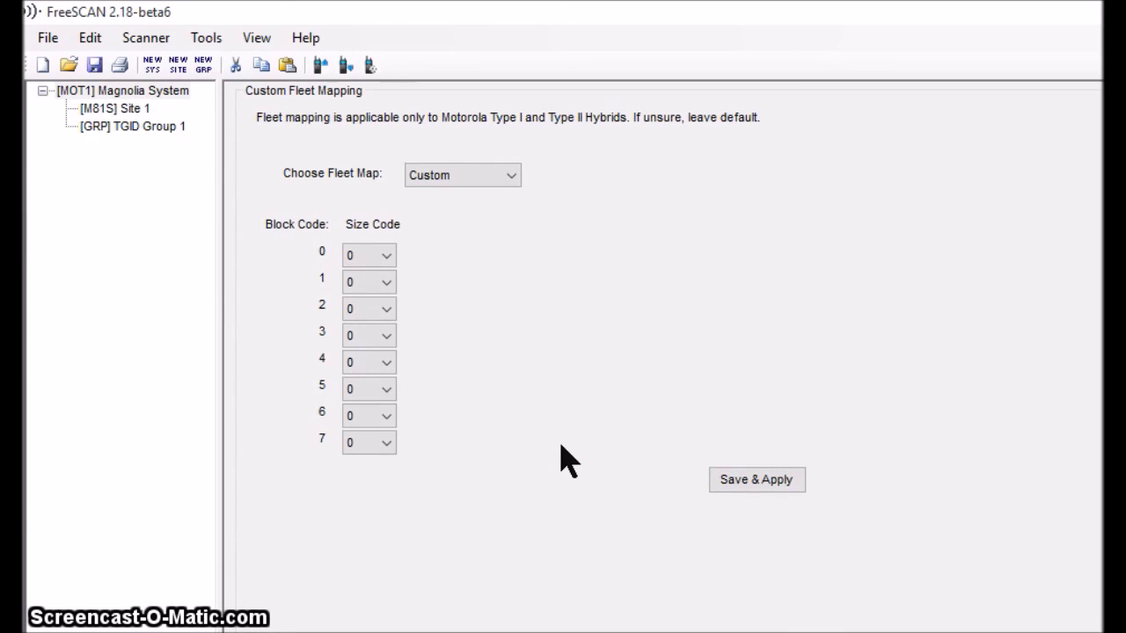
Keep the fleet map choice on Custom and set size code 4 for block codes 0, 1, 2 and 3.
click(517, 178)
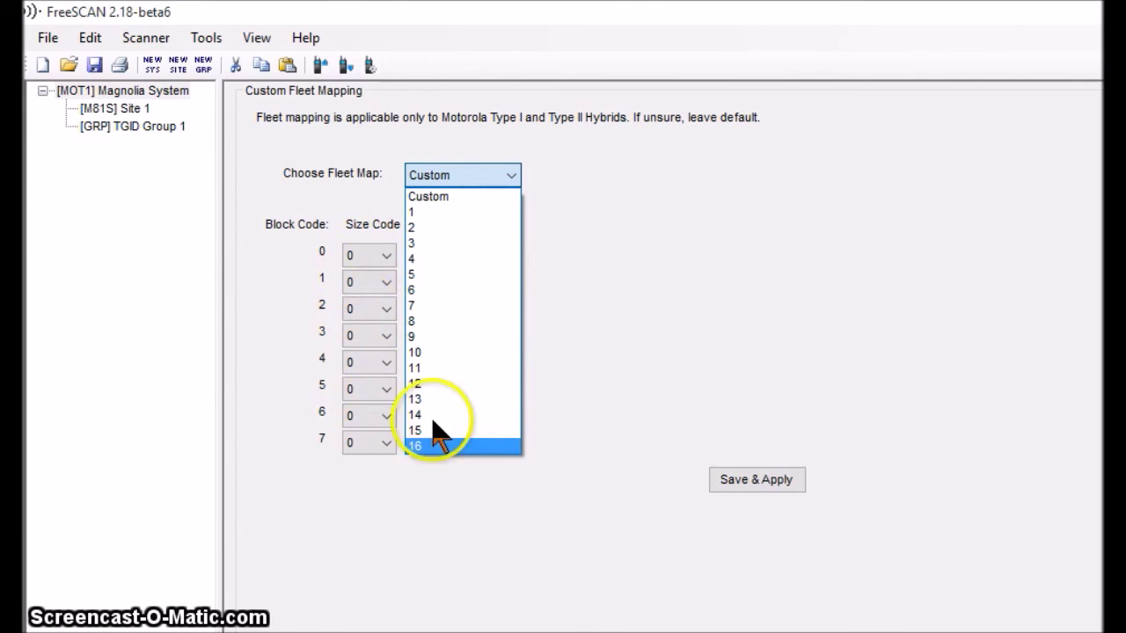
click(631, 316)
click(364, 257)
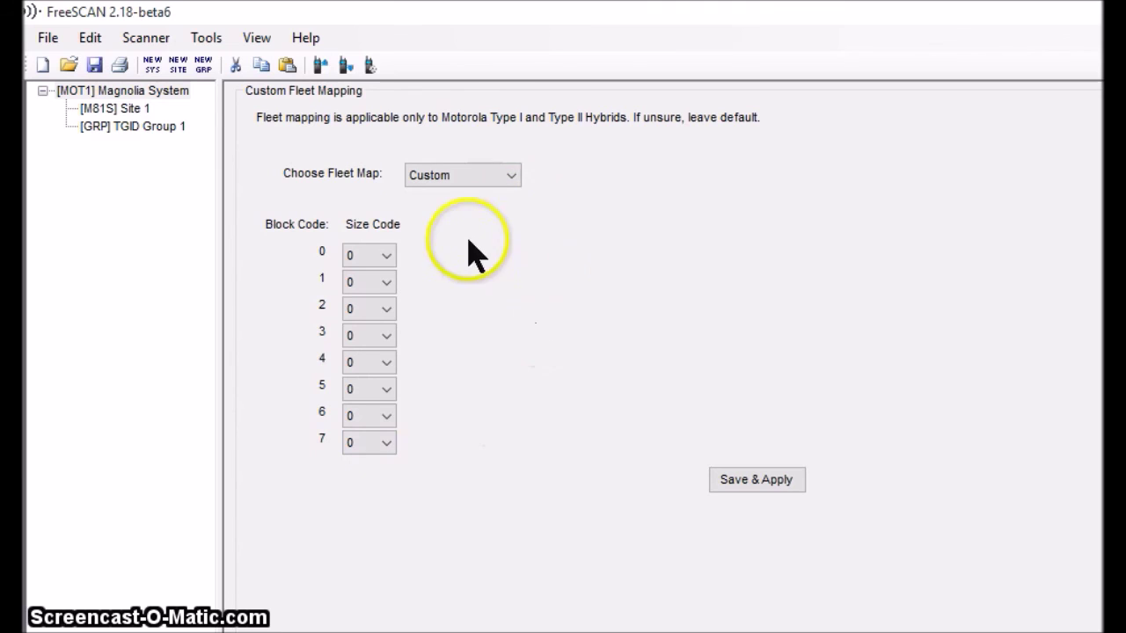
click(388, 256)
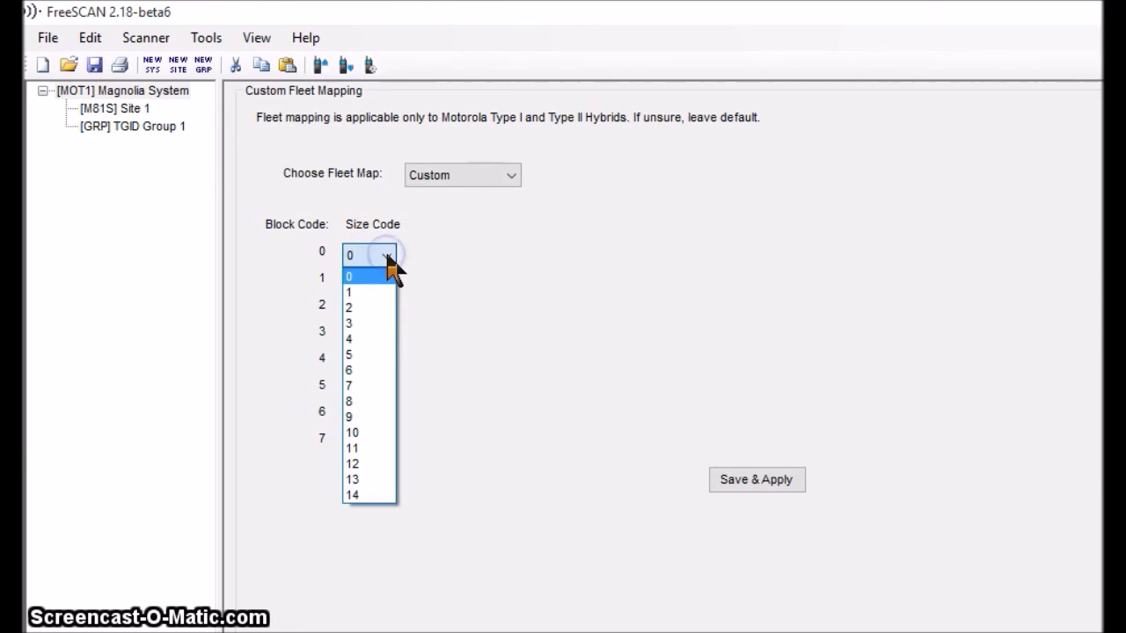
click(363, 337)
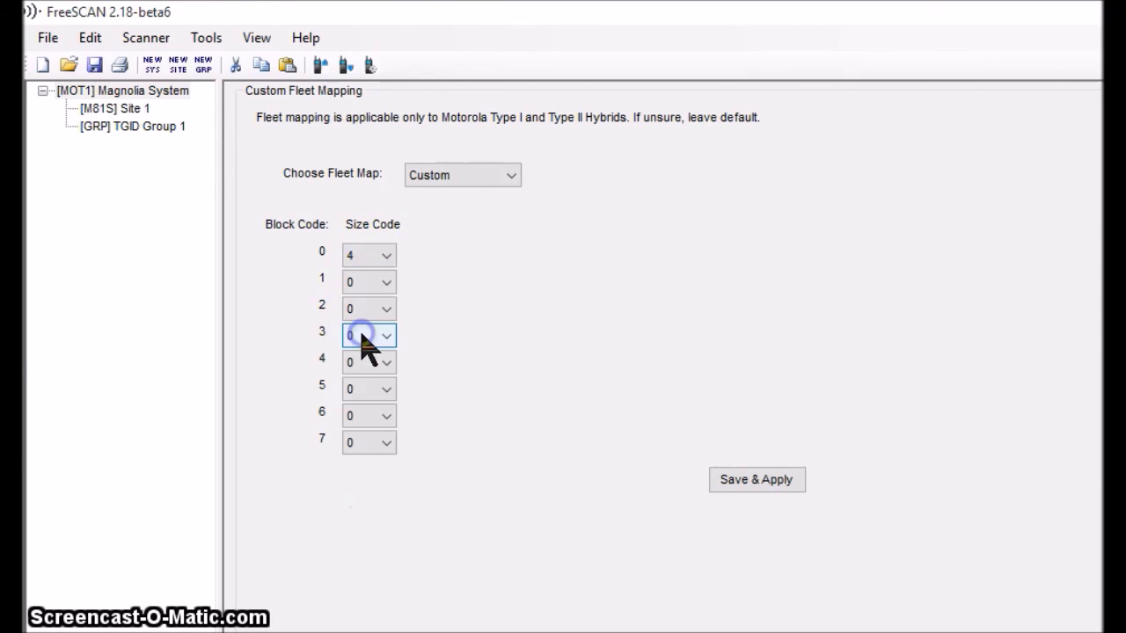
click(387, 281)
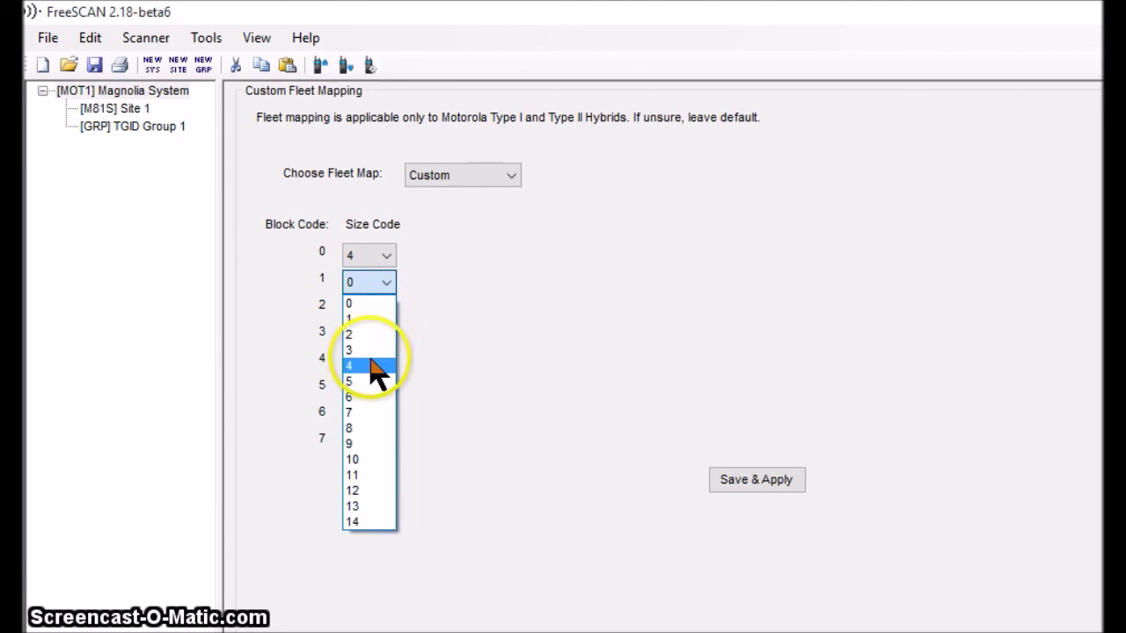
click(370, 365)
click(387, 309)
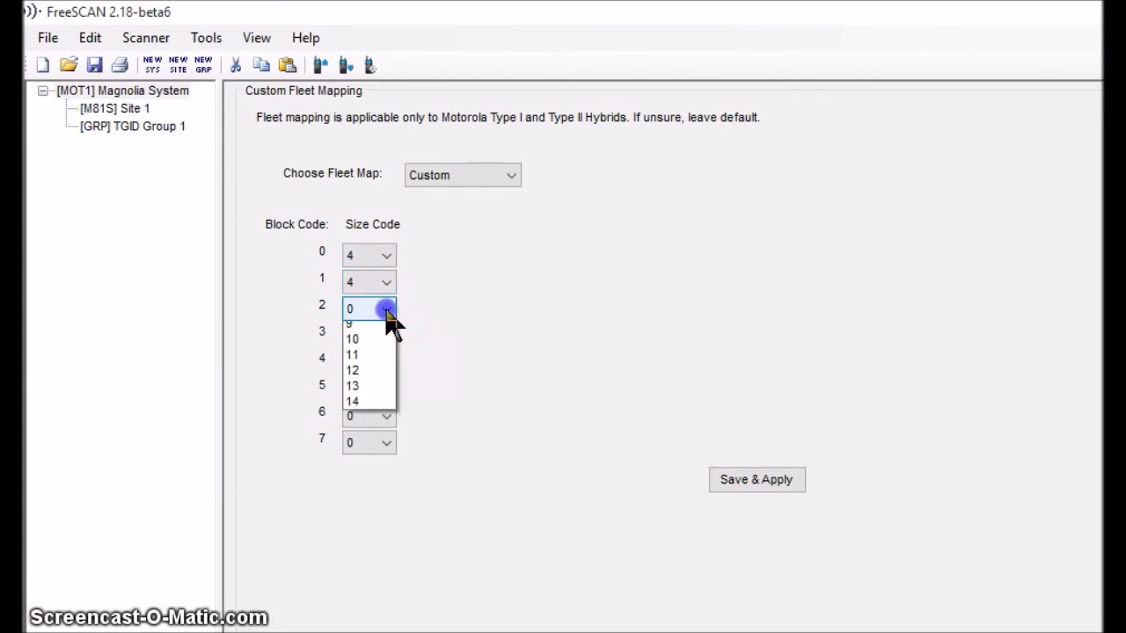
click(376, 393)
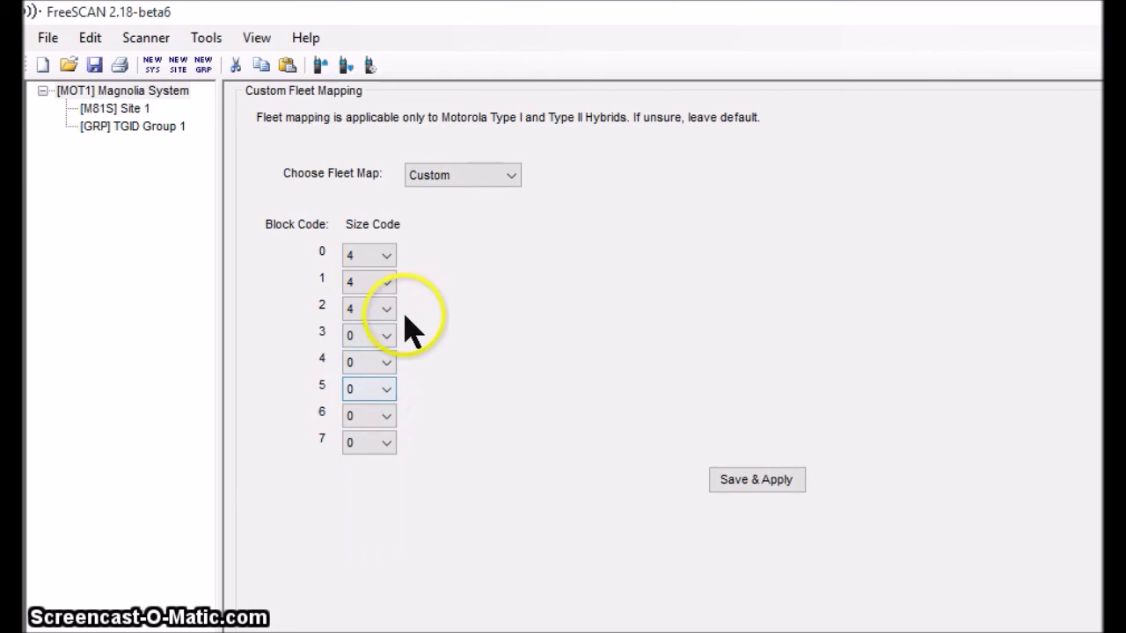
click(391, 338)
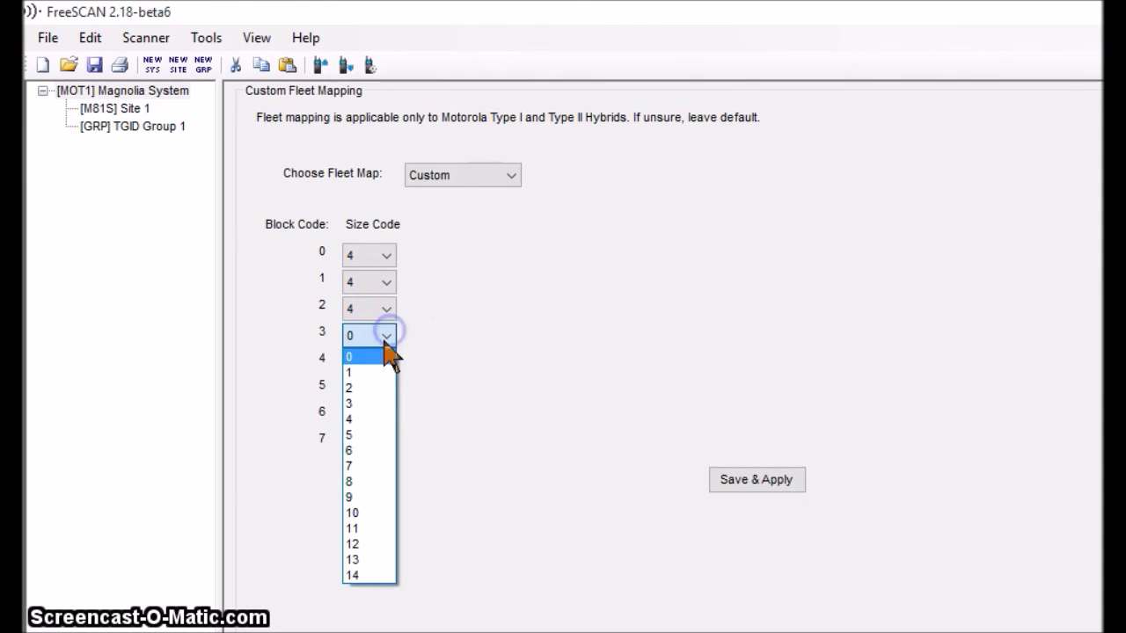
click(370, 422)
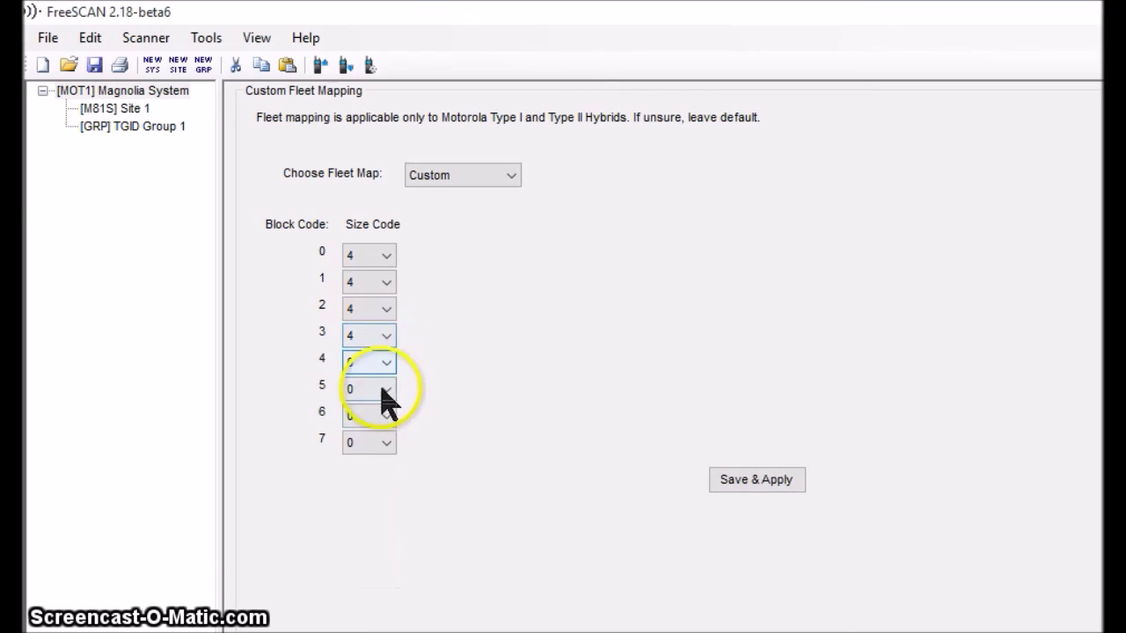
Set size code 4 for block codes 6 and 7, and save and apply the custom fleet map.
click(388, 411)
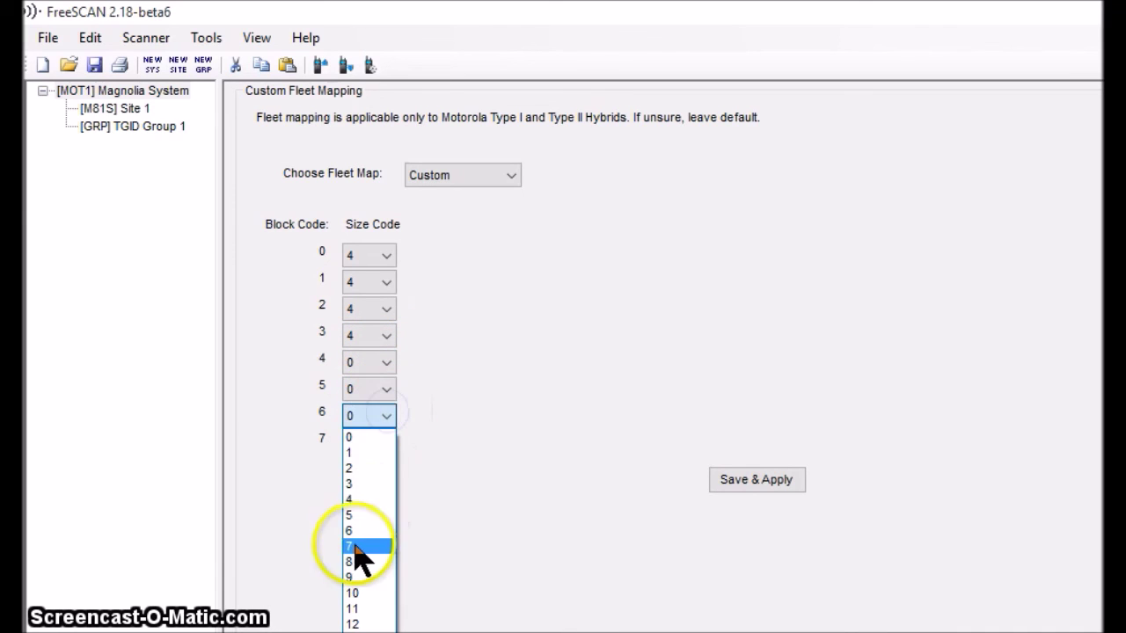
click(363, 502)
click(392, 445)
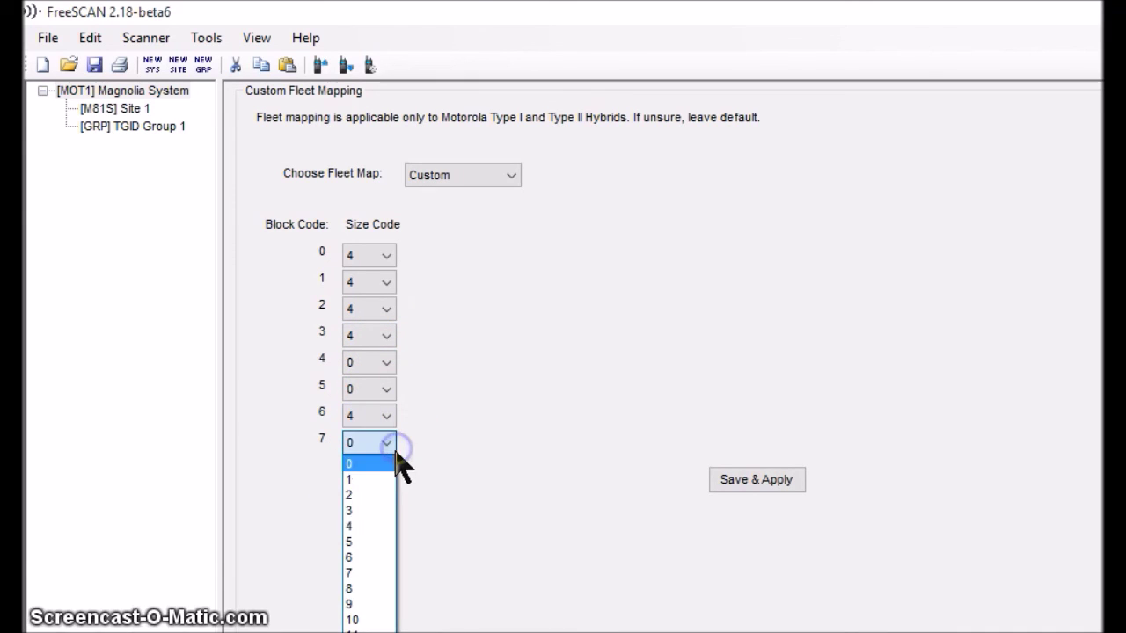
click(363, 528)
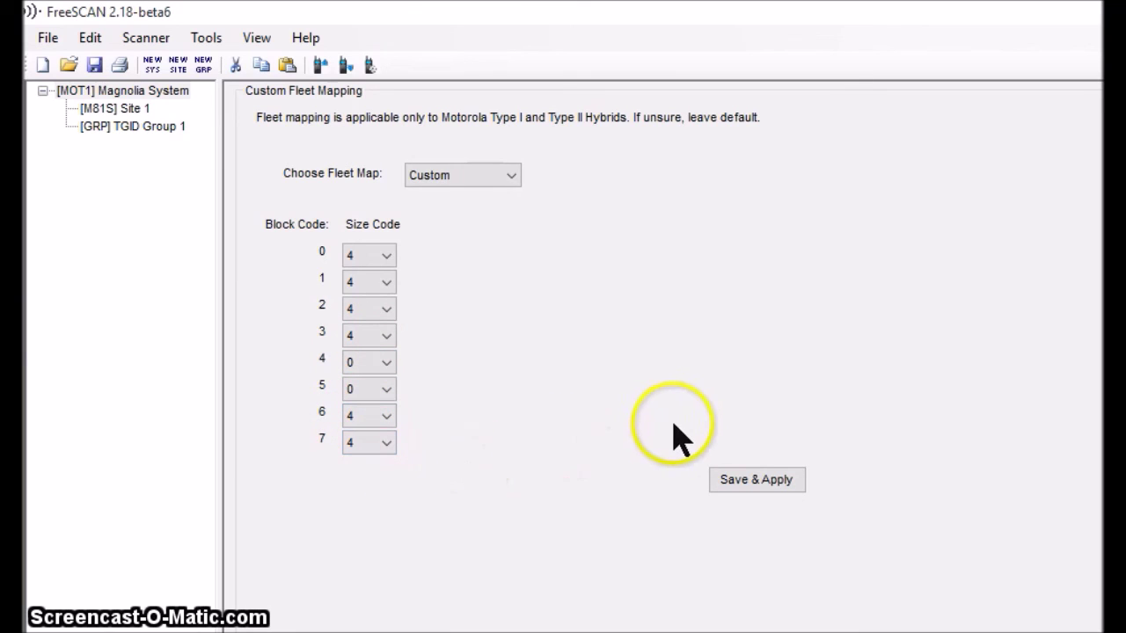
click(737, 484)
click(738, 482)
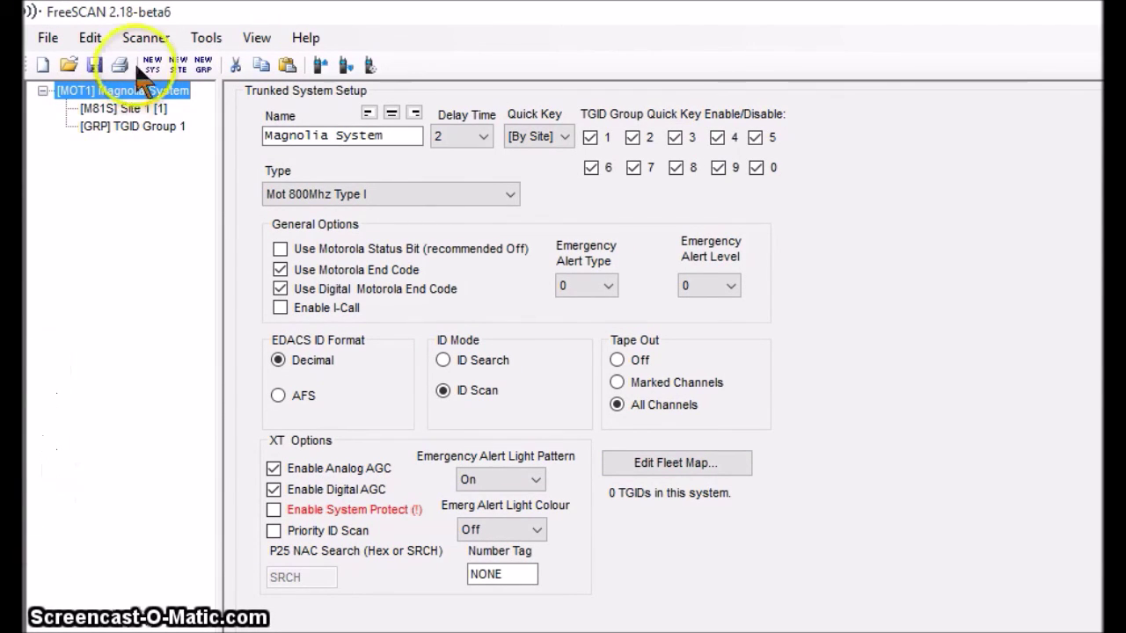
Examine the setup of Site 1, including its name, quick key choices and site type options.
click(132, 109)
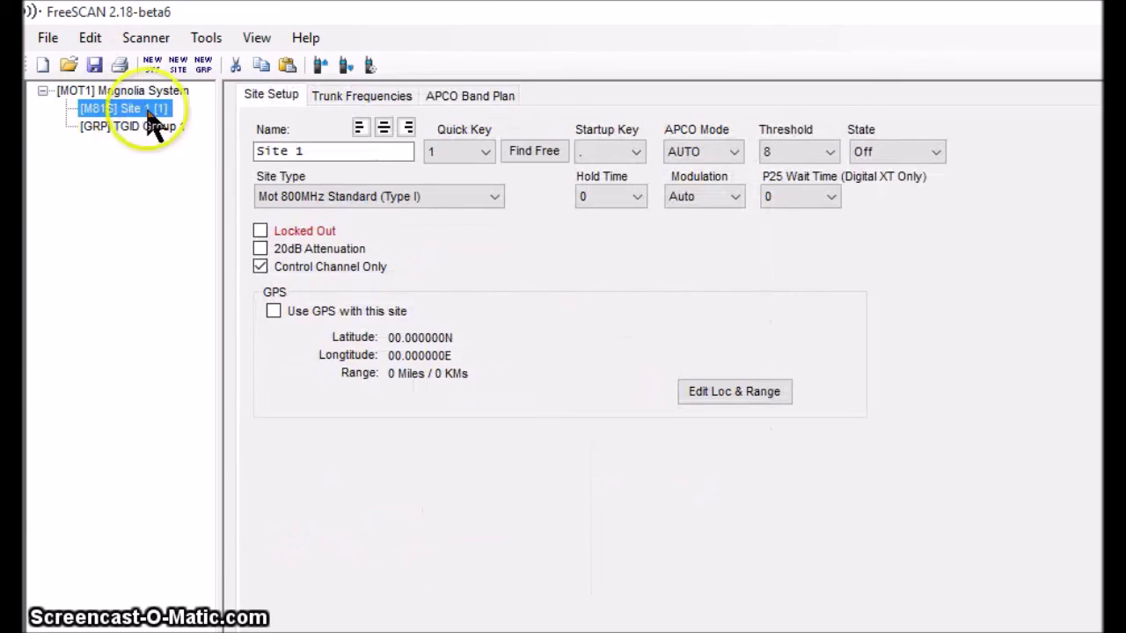
click(266, 151)
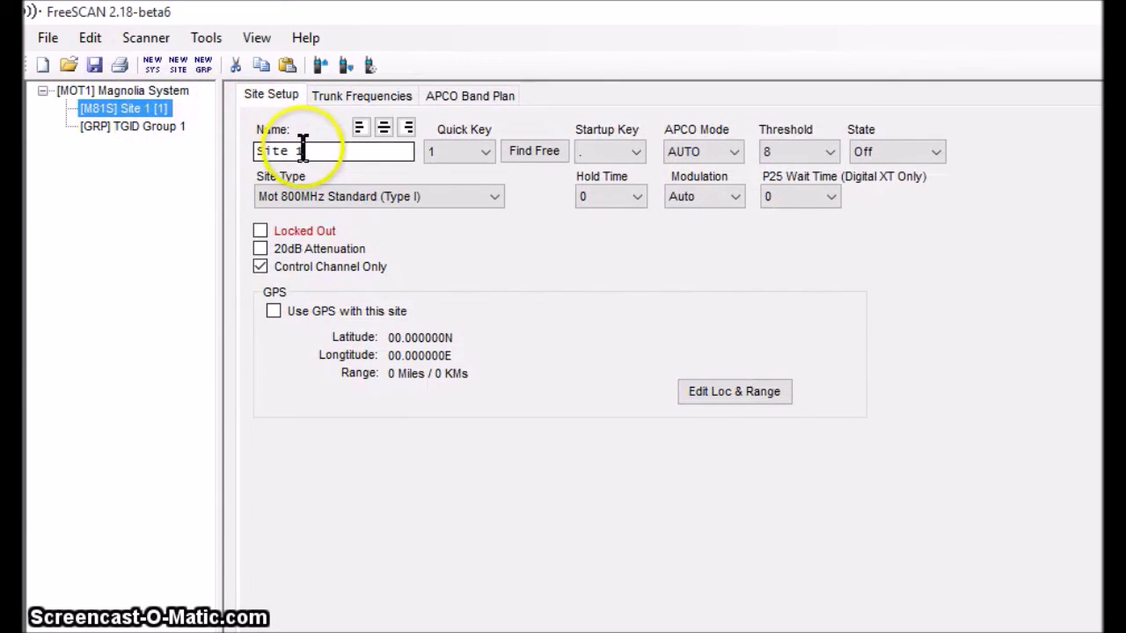
click(444, 151)
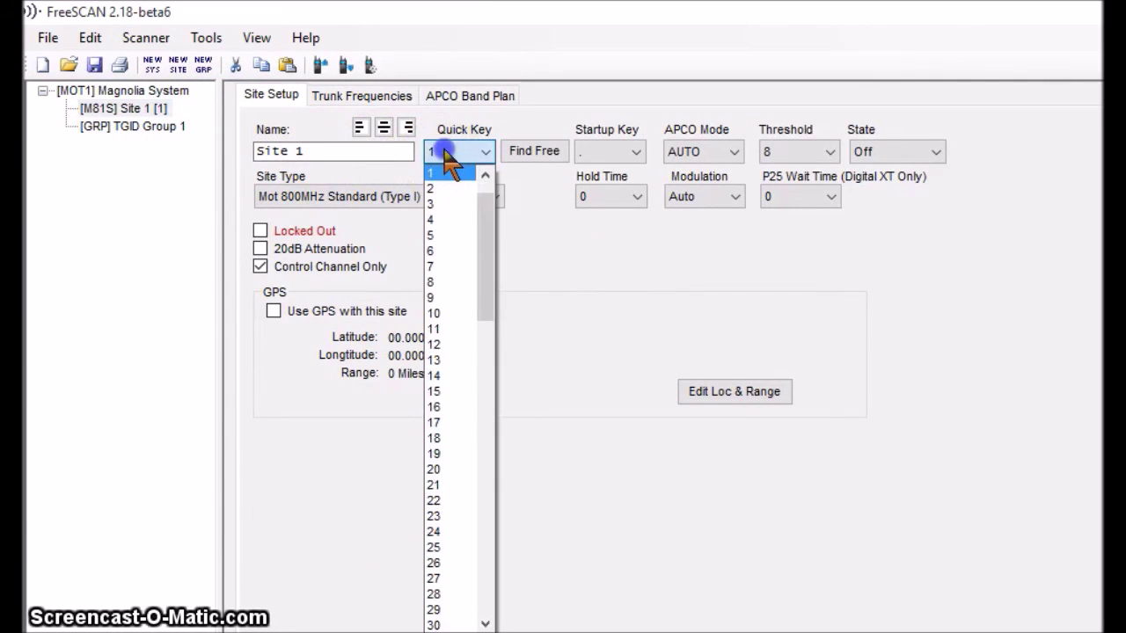
click(552, 268)
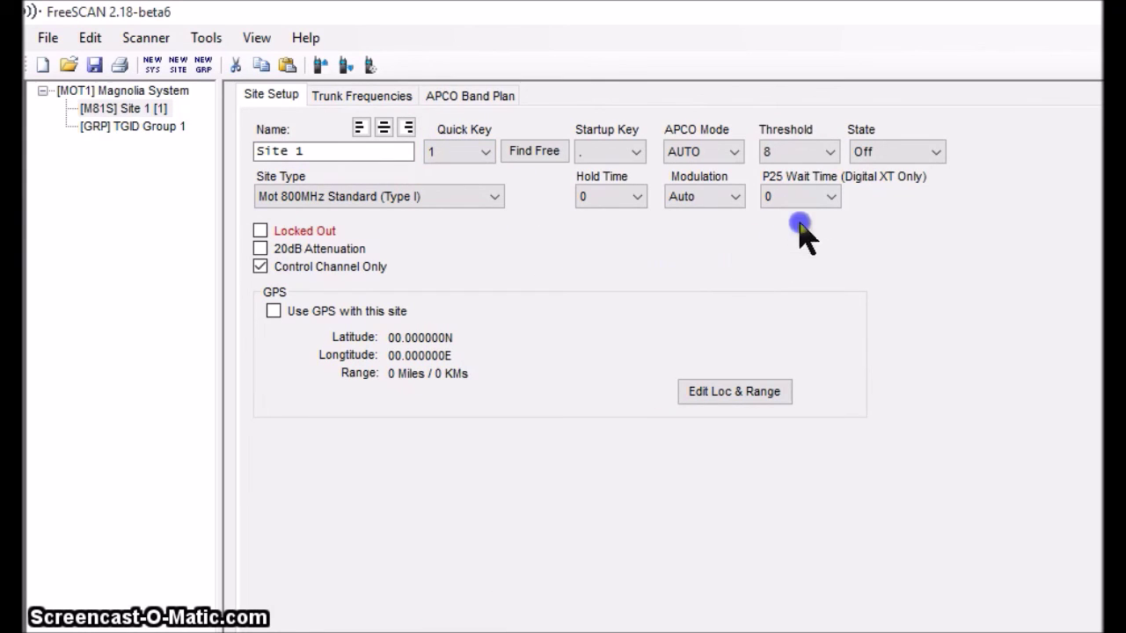
click(435, 196)
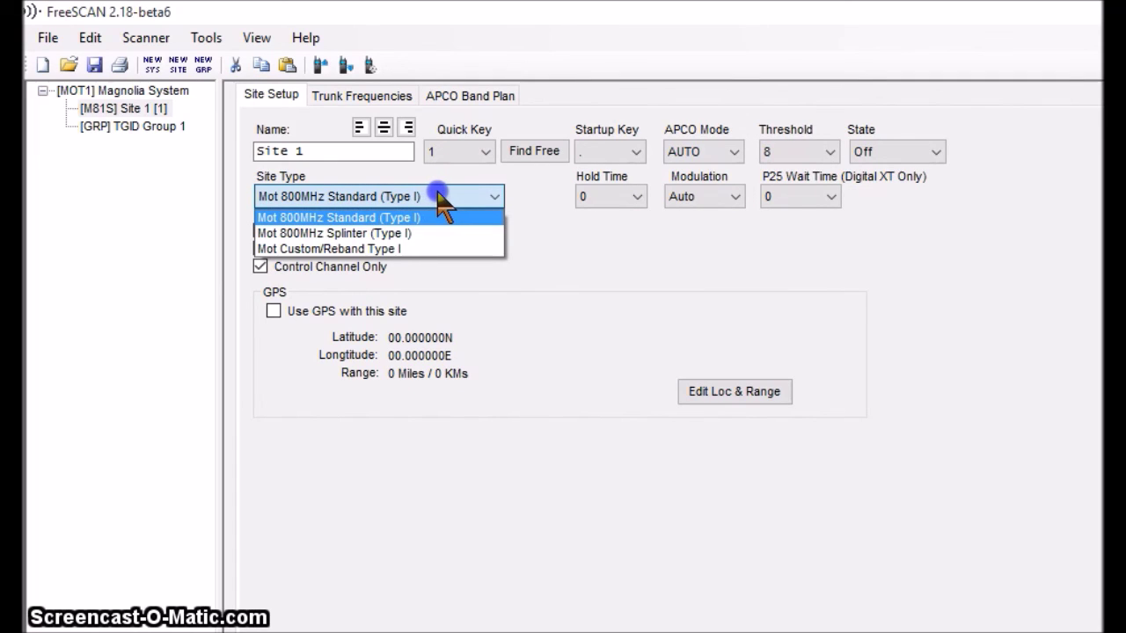
click(706, 221)
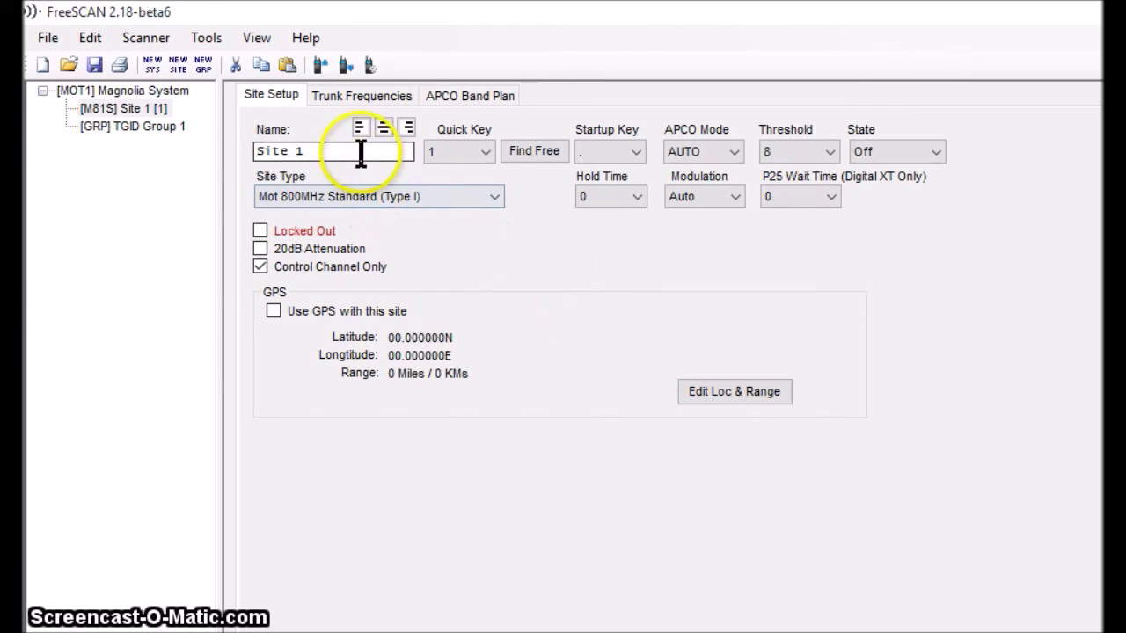
Open Site 1's trunk frequencies and look up the System Frequencies table in the Magnolia County reference document.
click(349, 101)
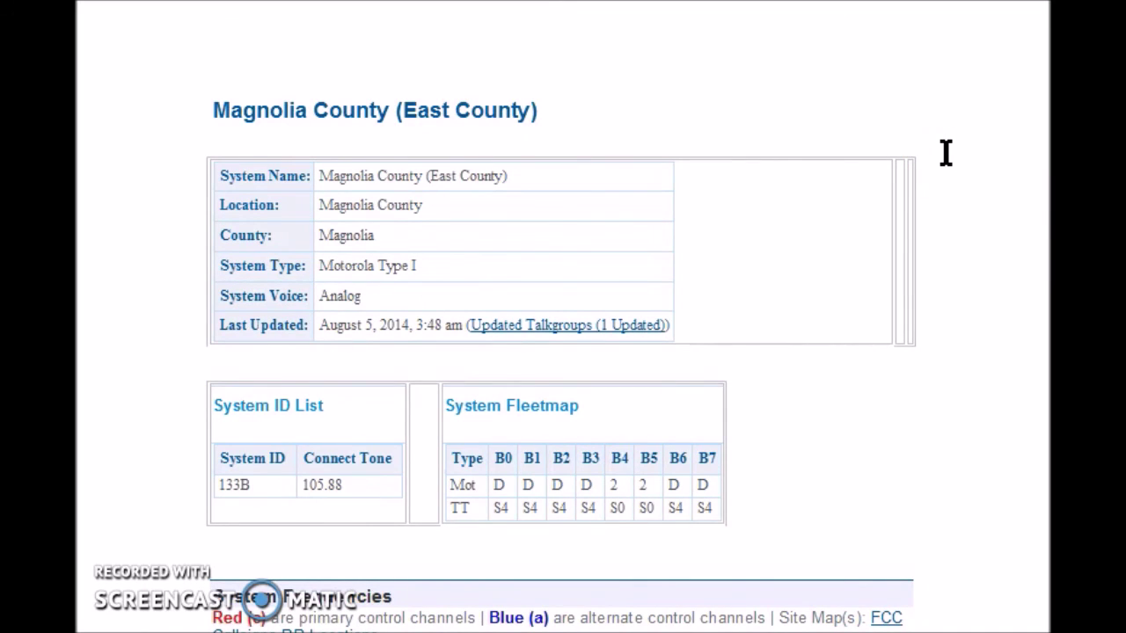
scroll(945, 152, down, 5)
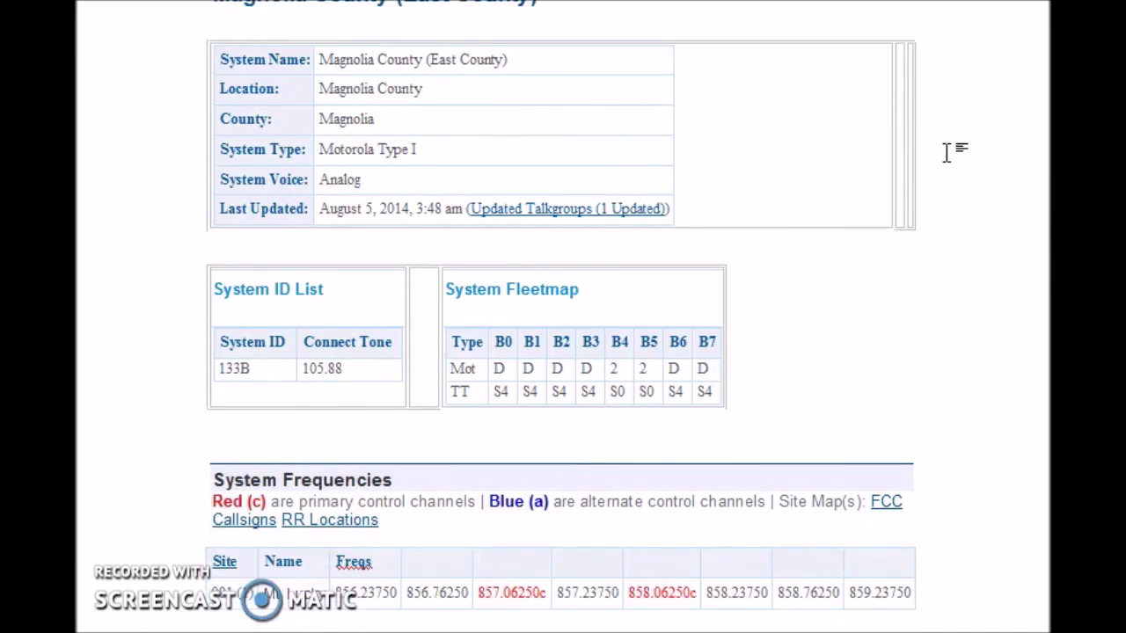
scroll(502, 196, down, 2)
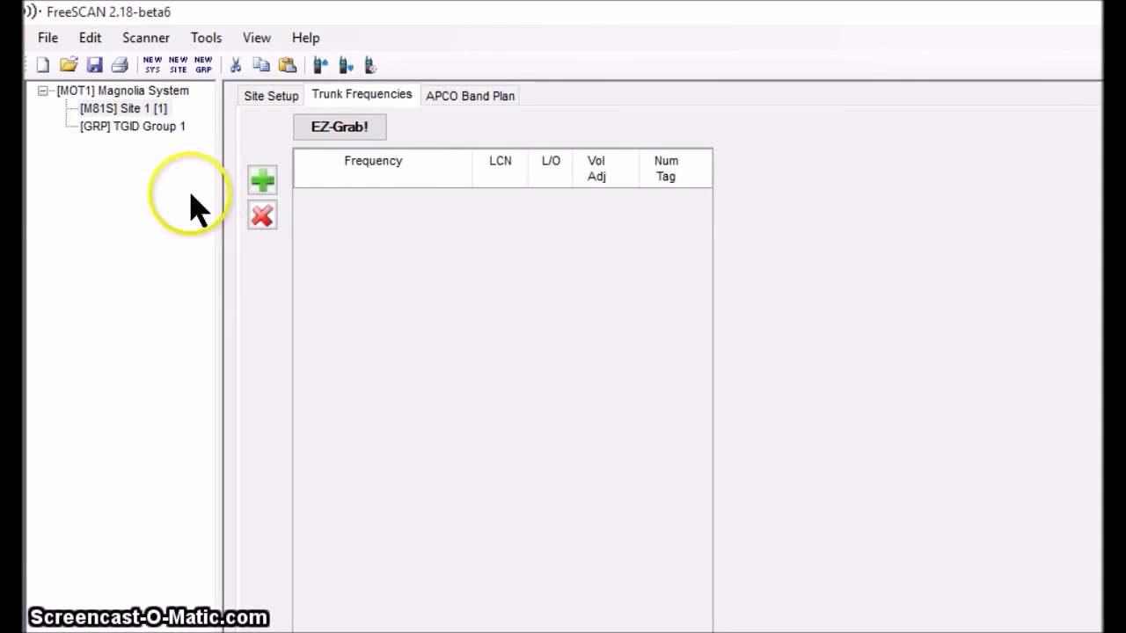
Add eight blank frequency rows to Site 1's trunk frequencies.
click(258, 183)
click(258, 183)
click(258, 183)
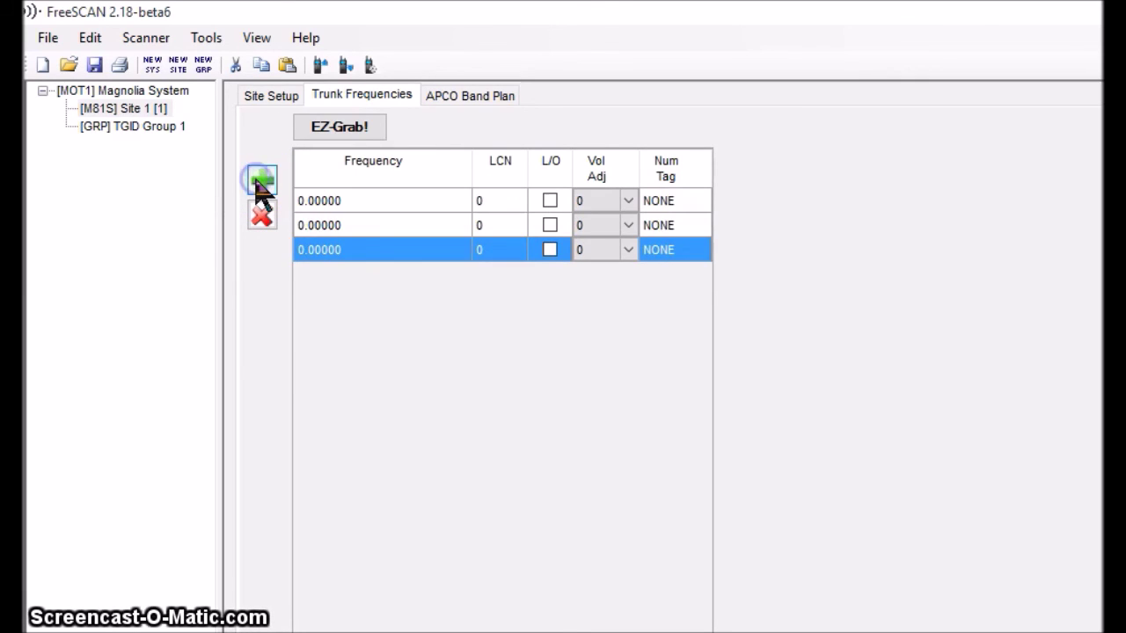
click(261, 182)
click(261, 183)
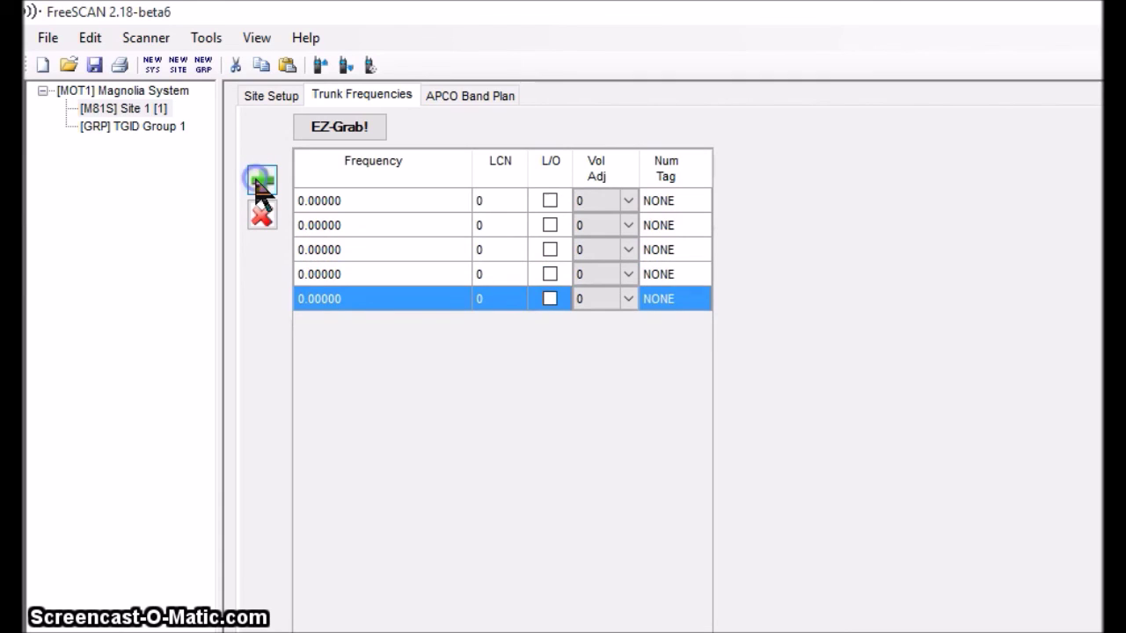
click(258, 182)
click(257, 182)
click(257, 183)
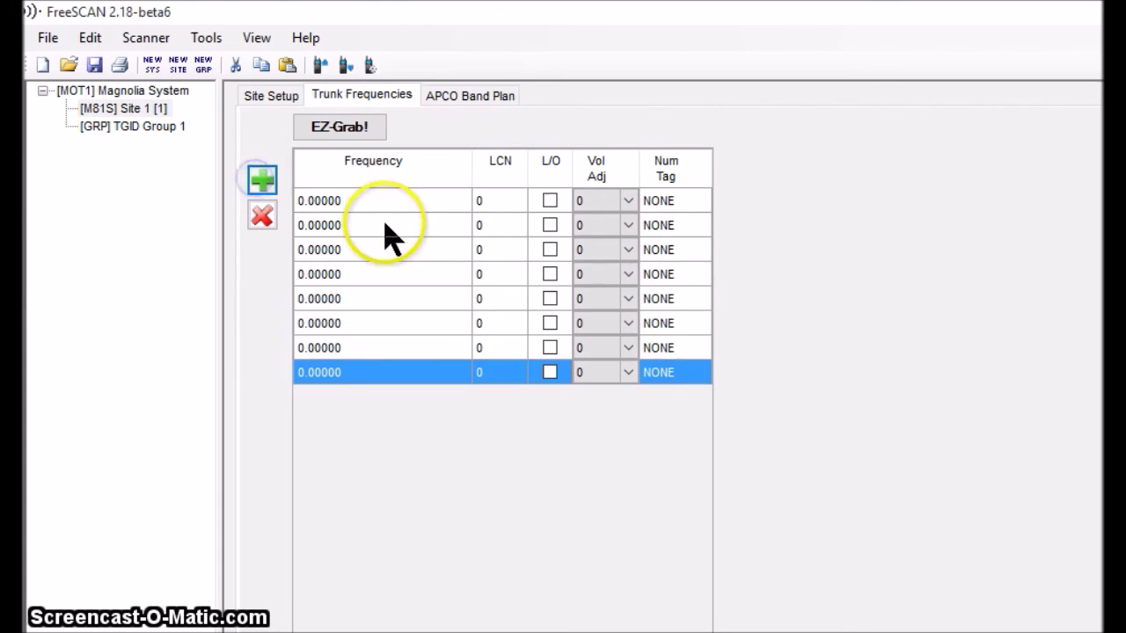
Enter 856.2375 as the first trunk frequency of Site 1.
click(340, 207)
click(335, 198)
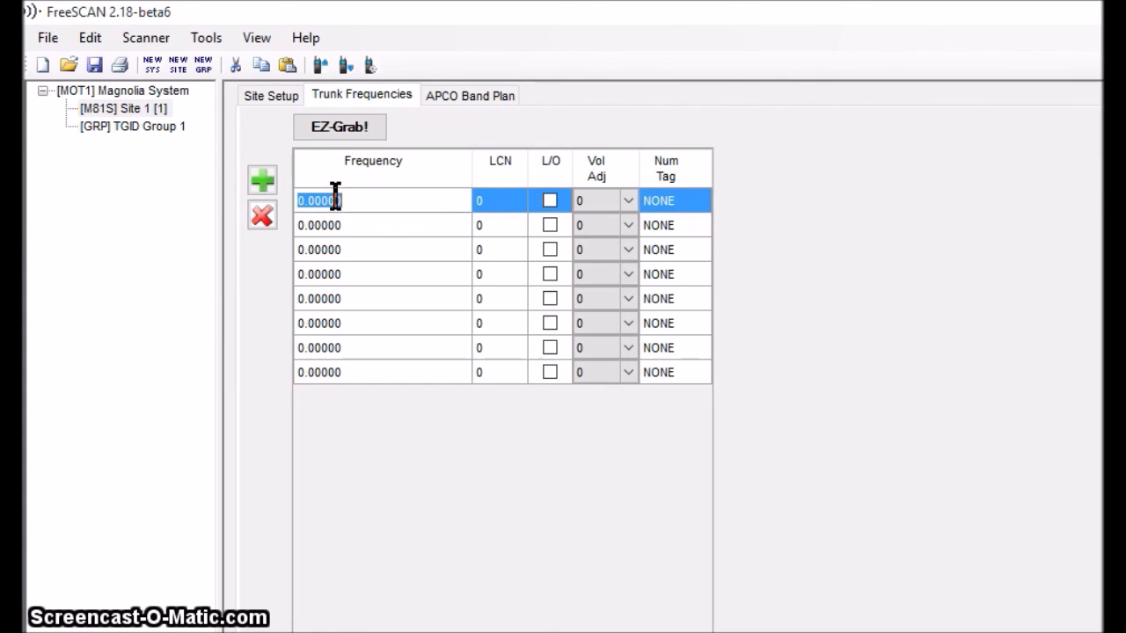
text(856.2375)
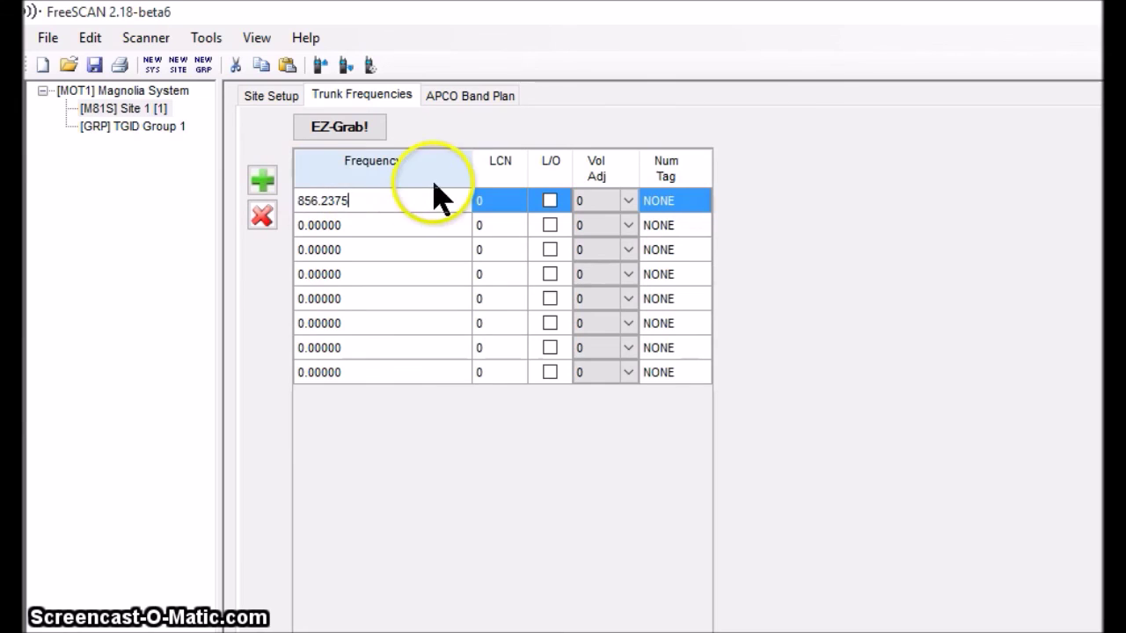
click(451, 195)
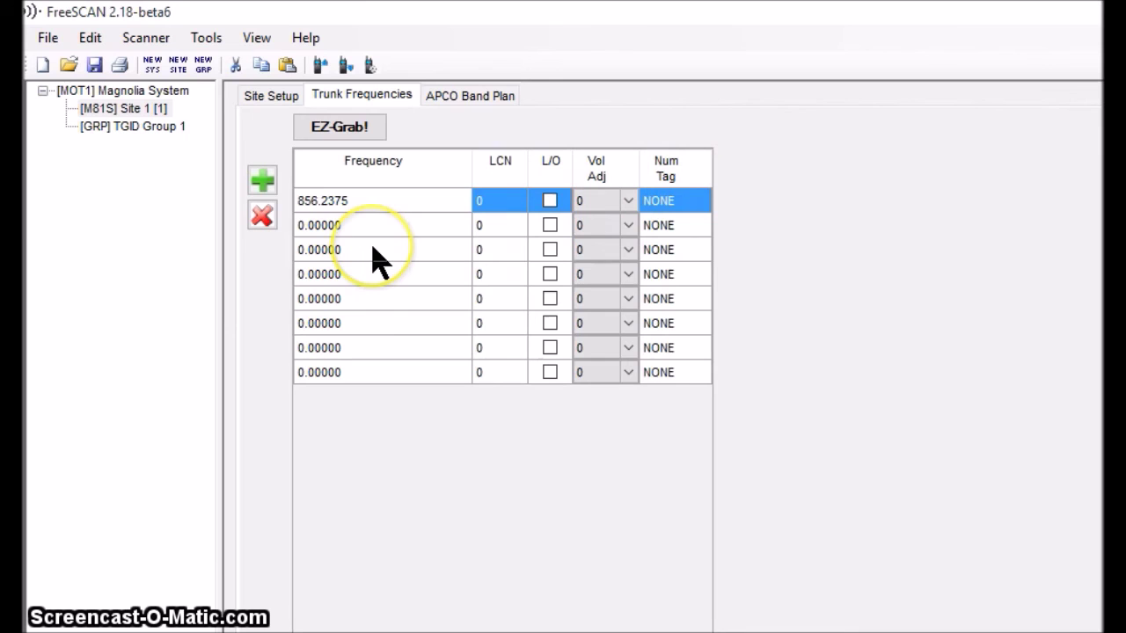
key(Return)
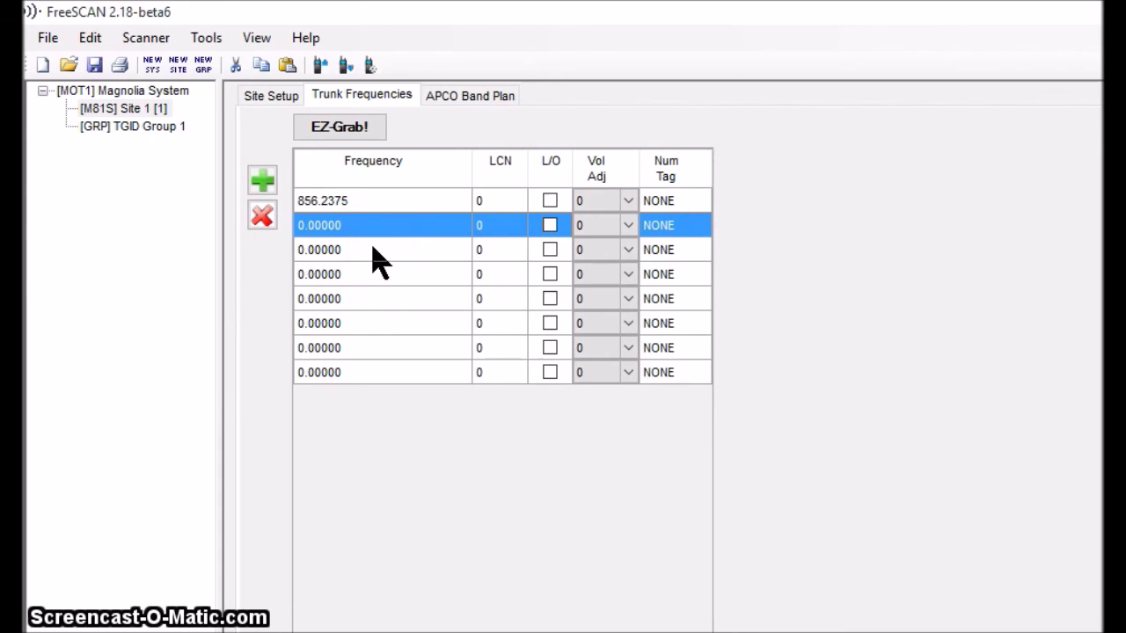
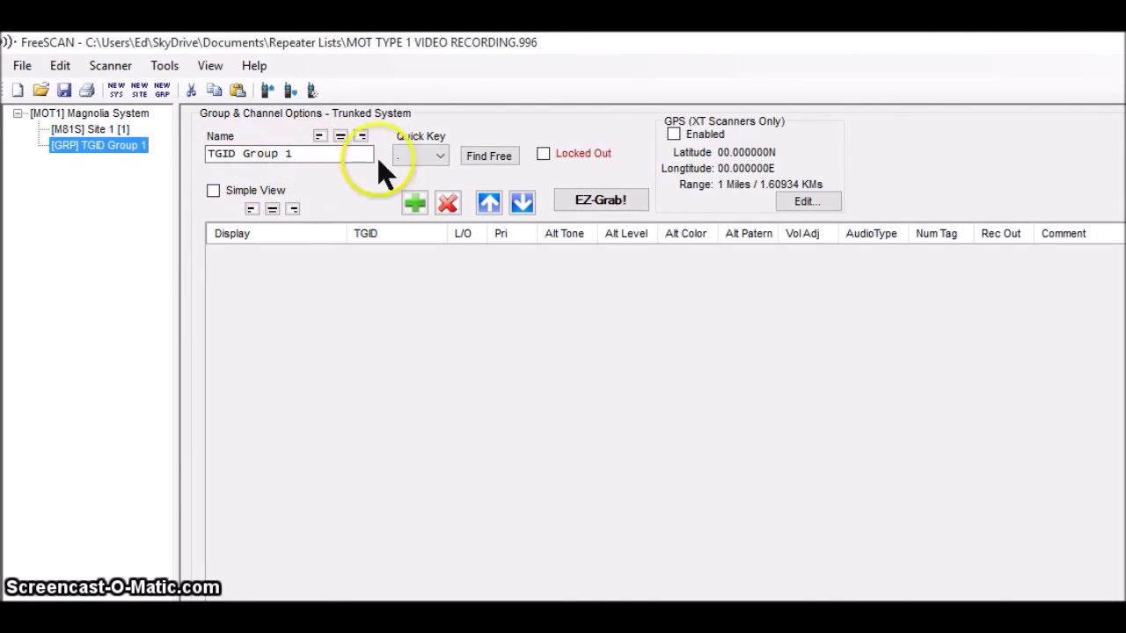
Set the quick key of TGID Group 1 to 1.
click(442, 158)
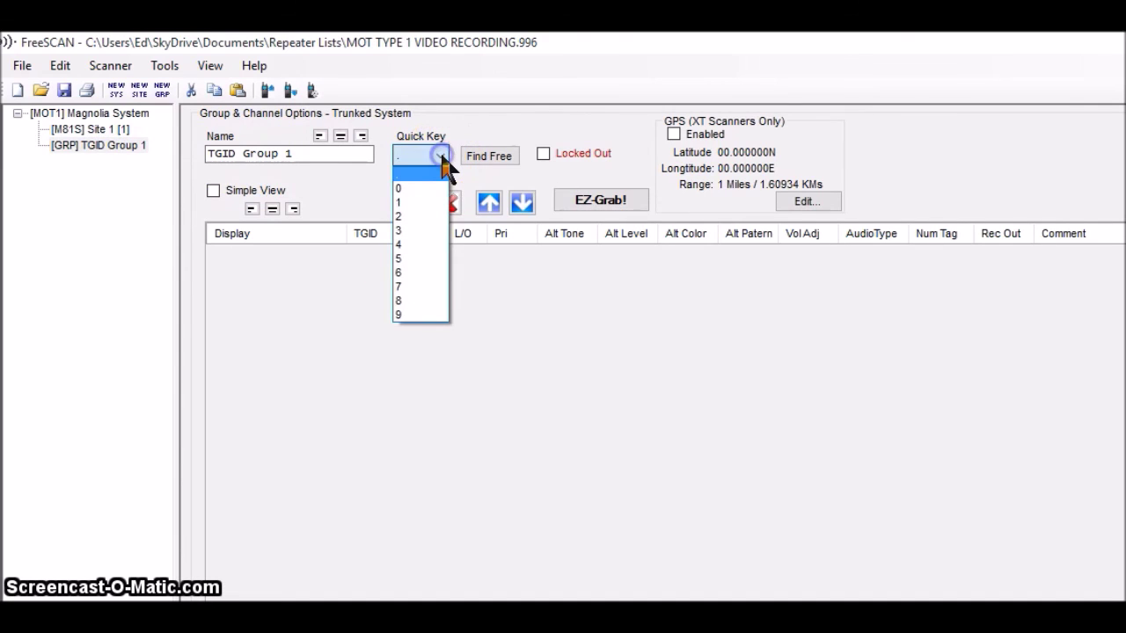
click(415, 203)
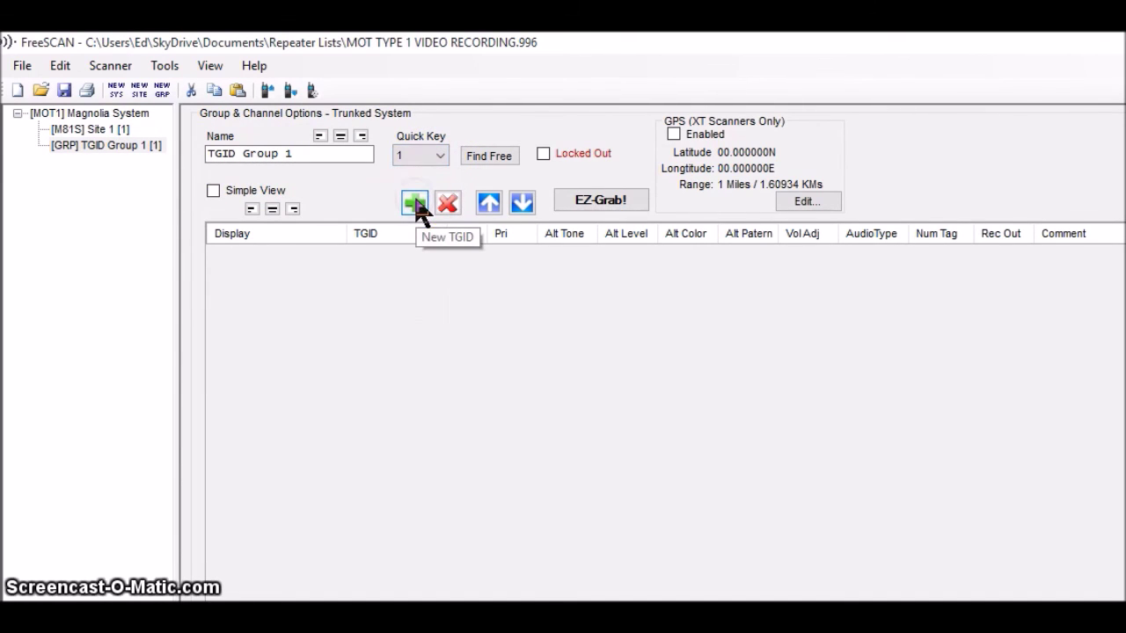
click(239, 236)
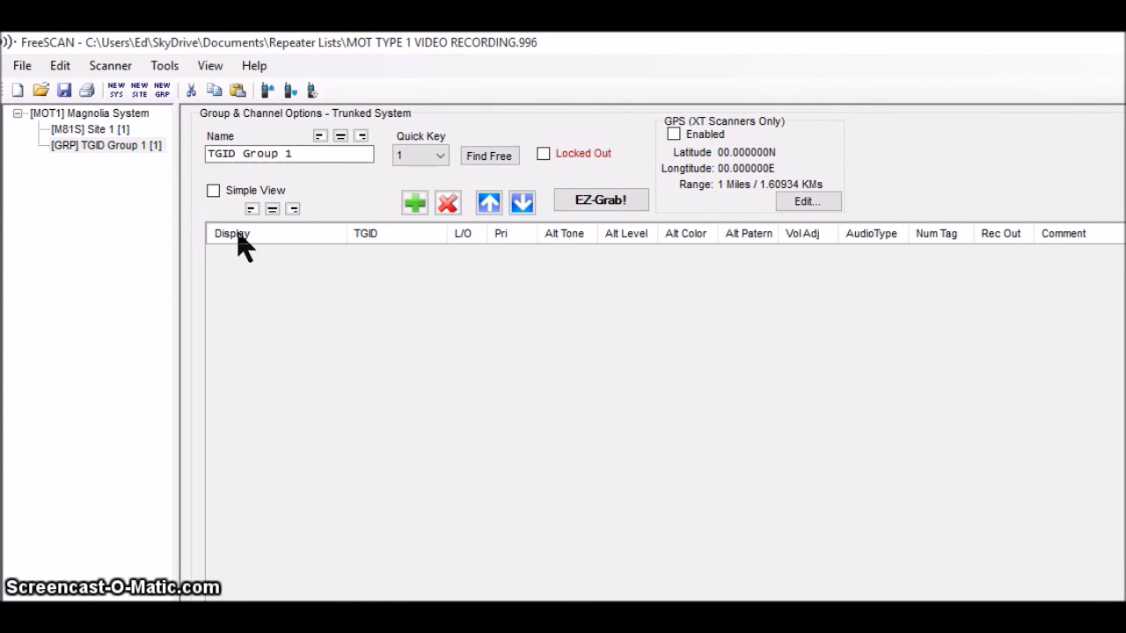
Add eight blank talk group rows to TGID Group 1.
click(415, 204)
click(415, 203)
click(415, 203)
click(416, 203)
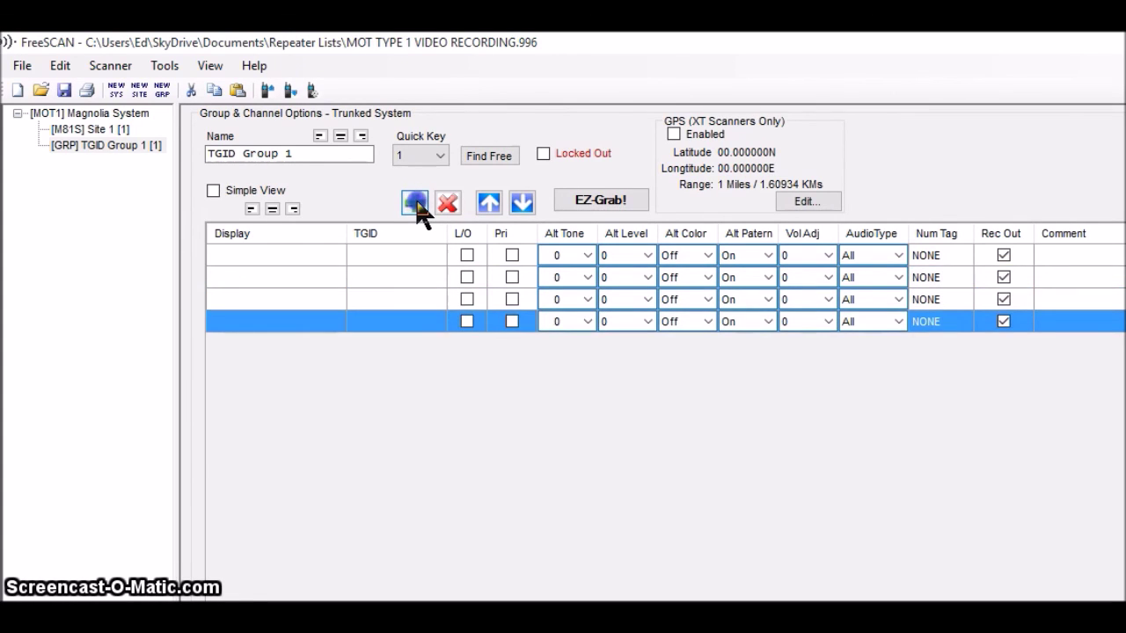
click(415, 203)
click(415, 203)
click(415, 203)
click(416, 204)
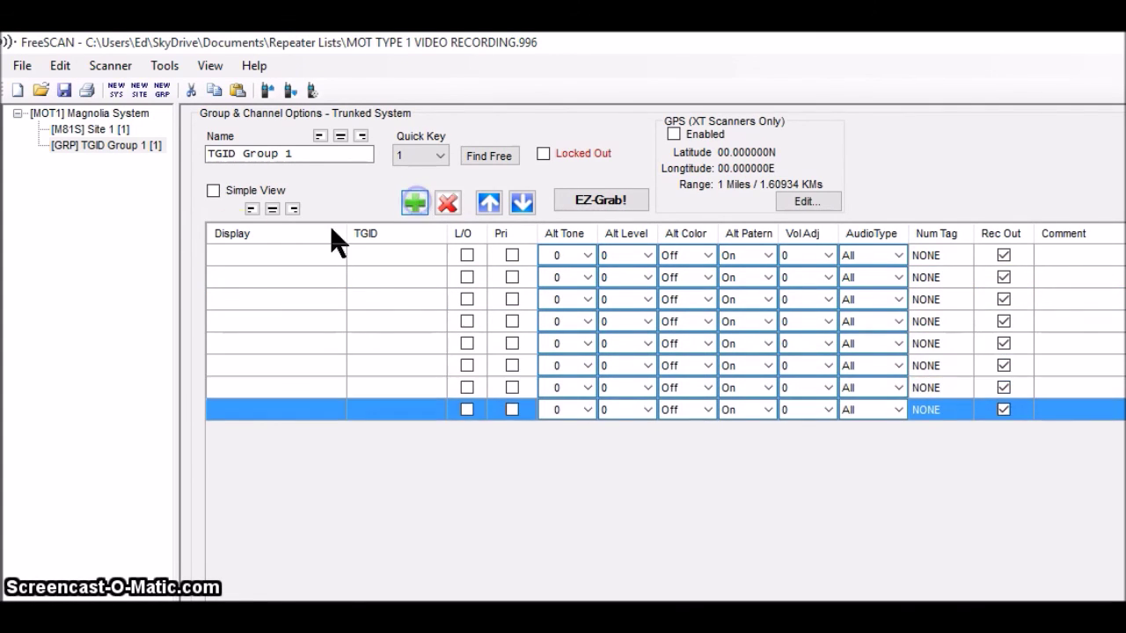
Name the first talk group in TGID Group 1 Sheriff 1 and enter 70-01 as its TGID.
click(229, 256)
click(227, 254)
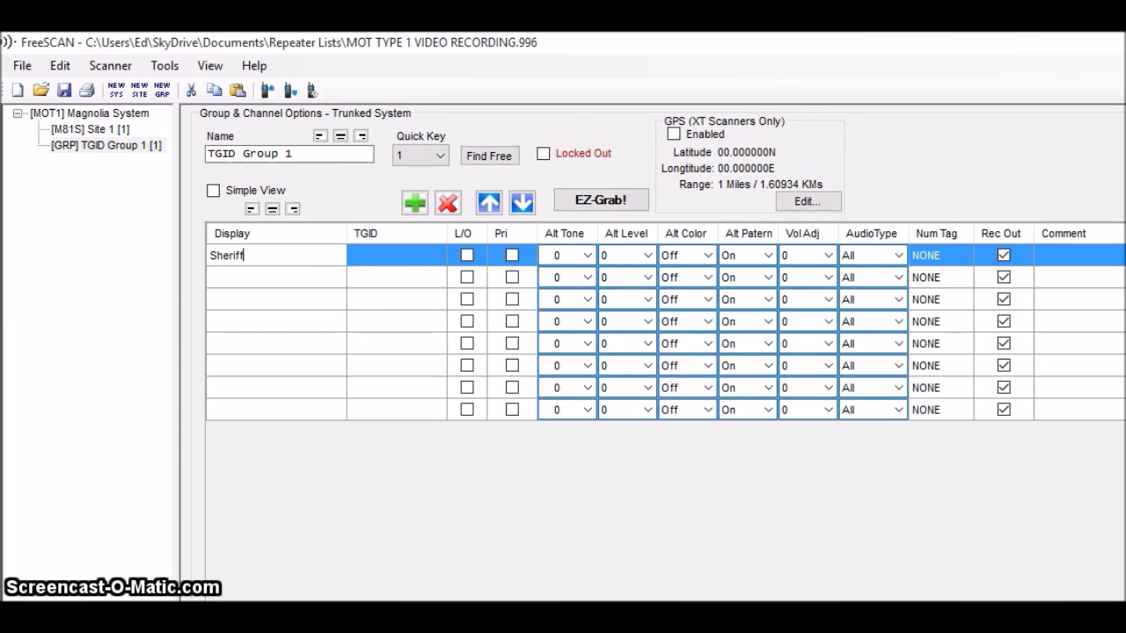
text(Sheriff 1)
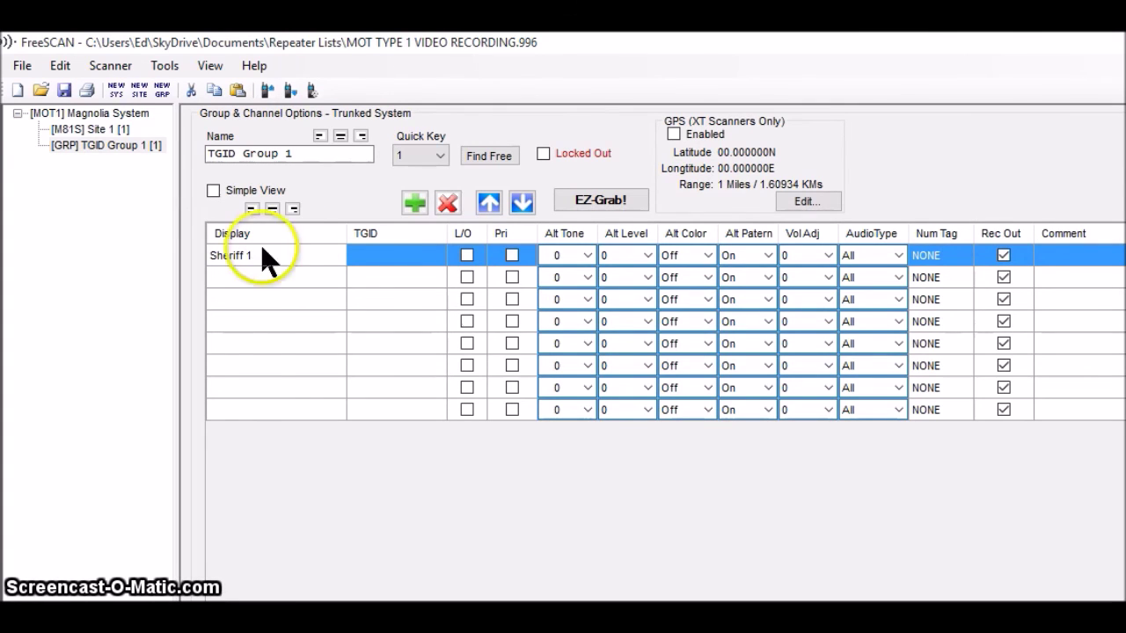
click(373, 255)
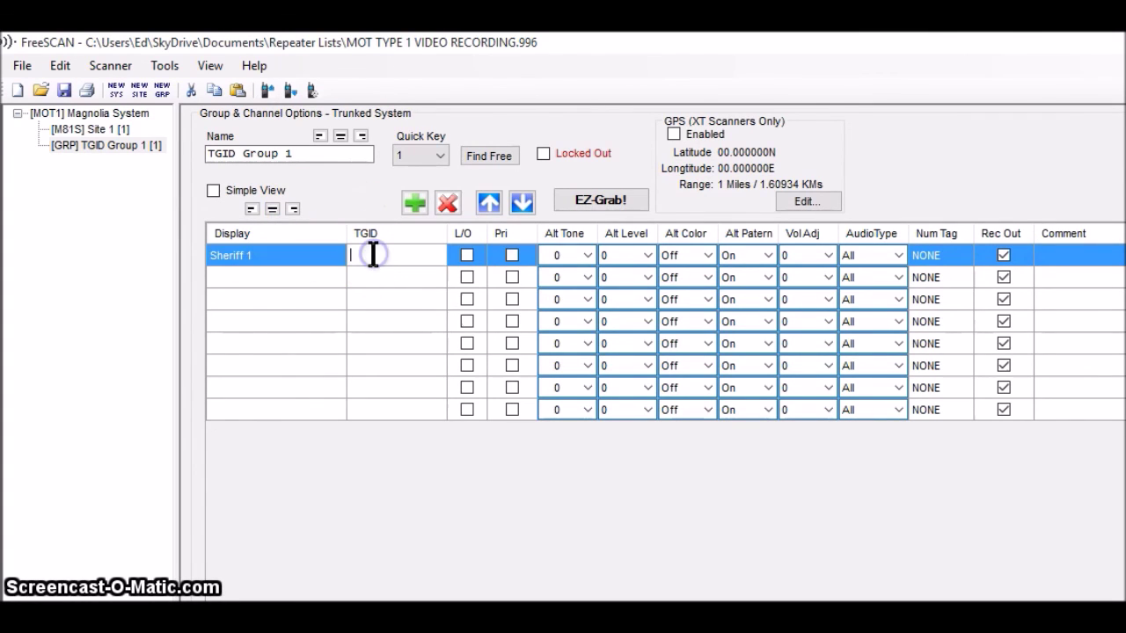
text(70-01)
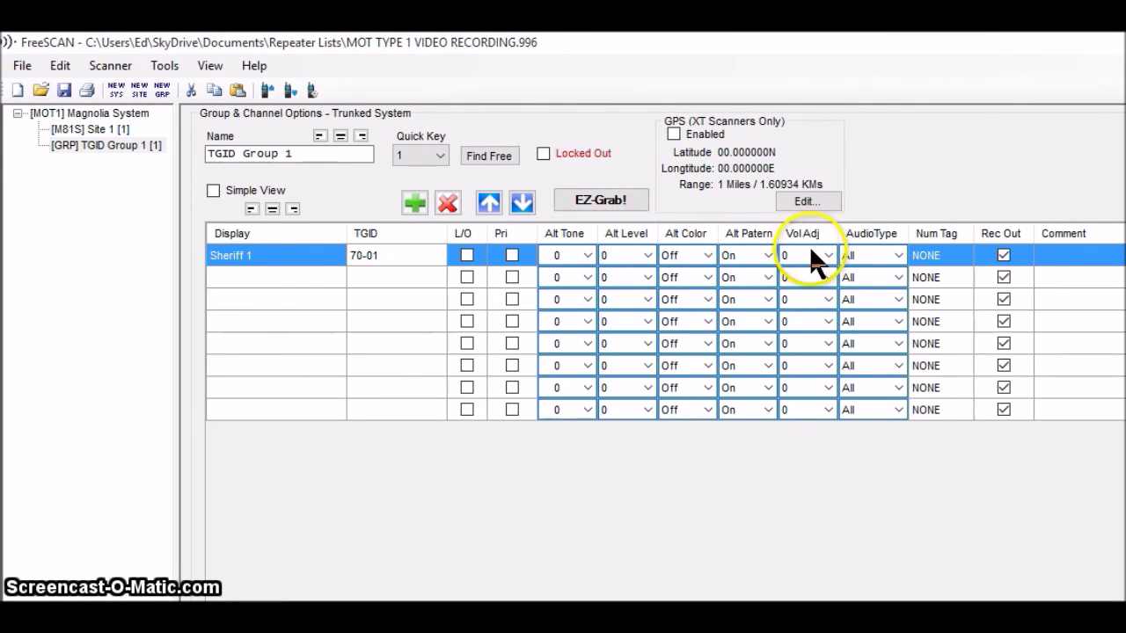
Set the audio type of the Sheriff 1 talk group to Analog Only.
click(880, 252)
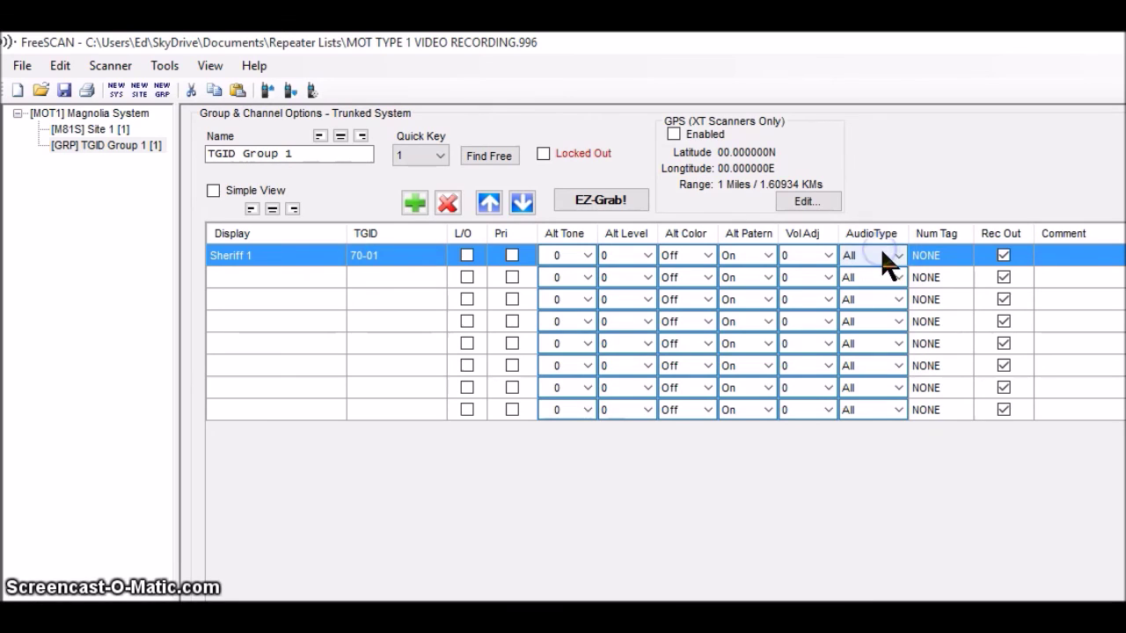
click(899, 255)
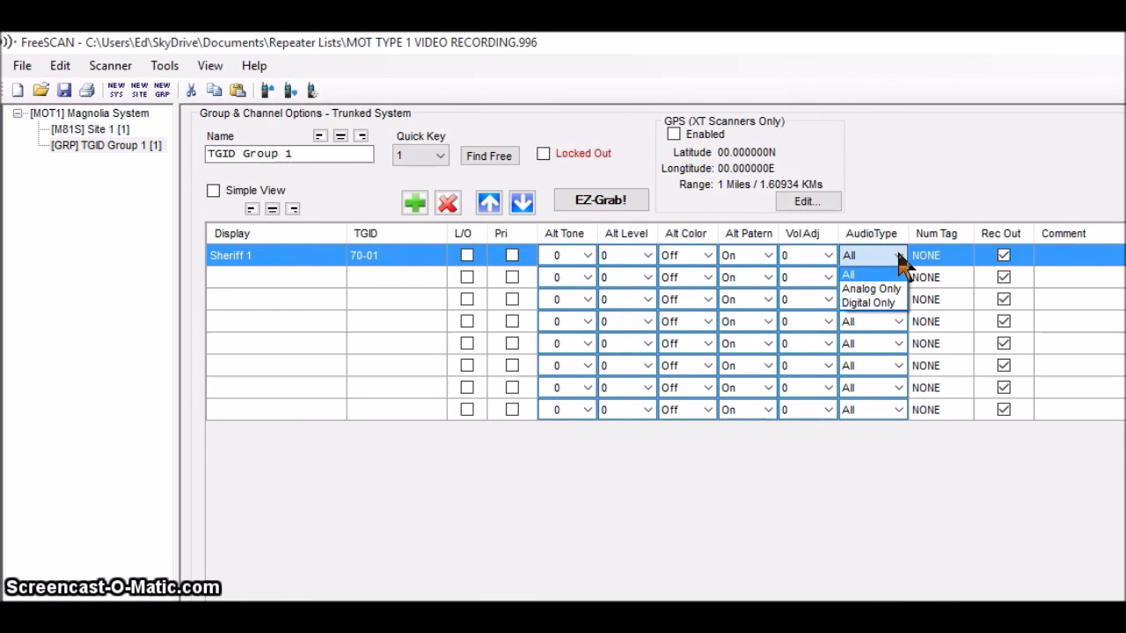
key(Down)
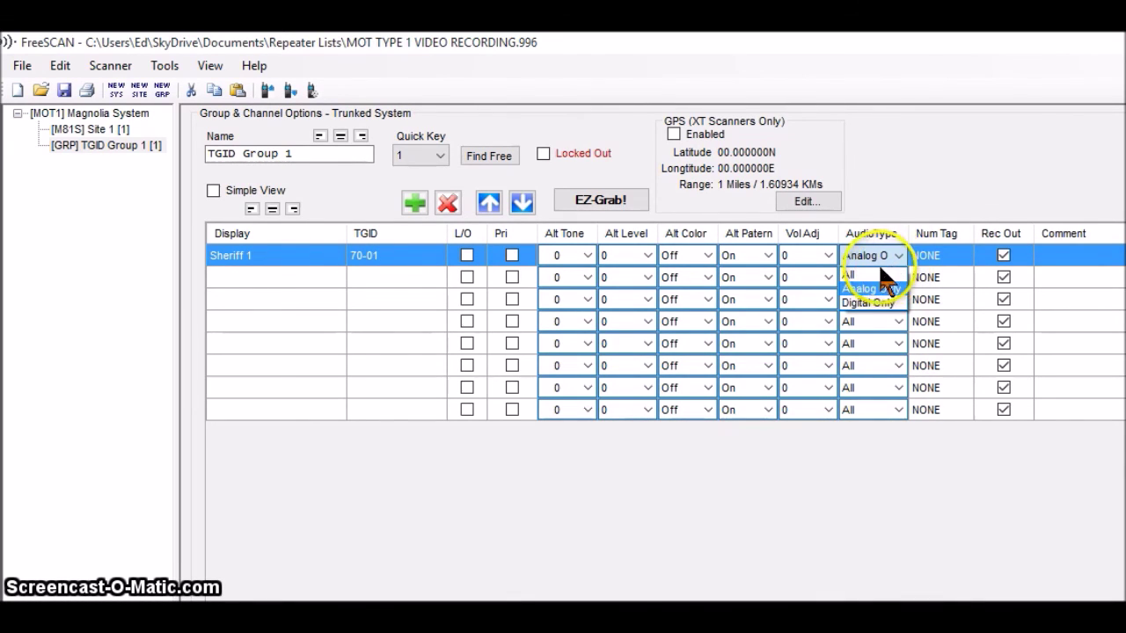
click(791, 431)
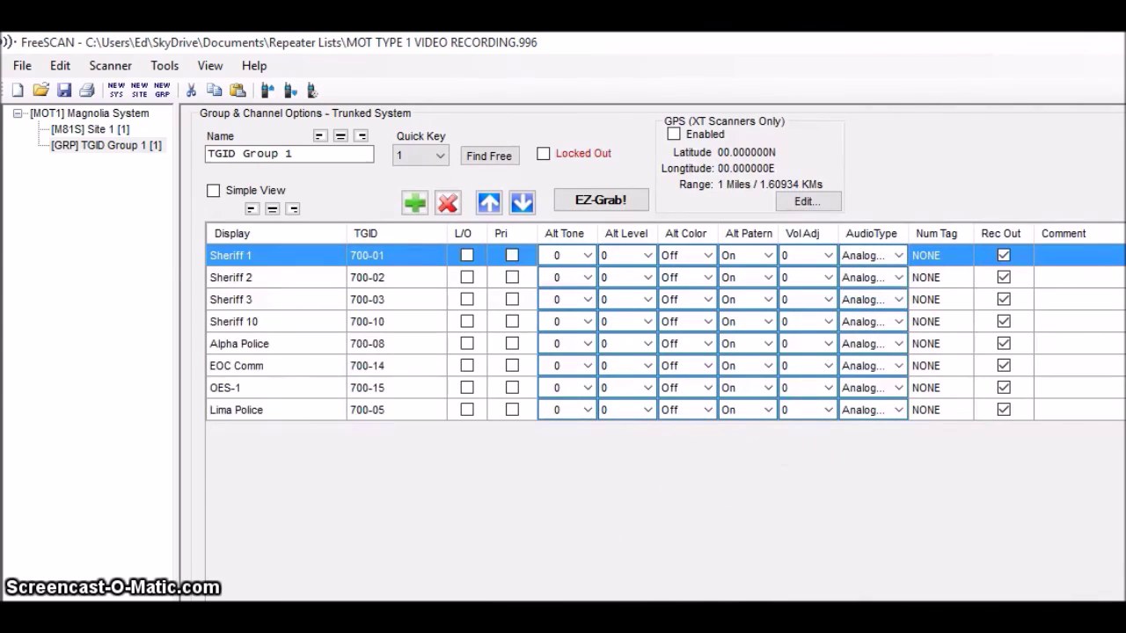
click(73, 504)
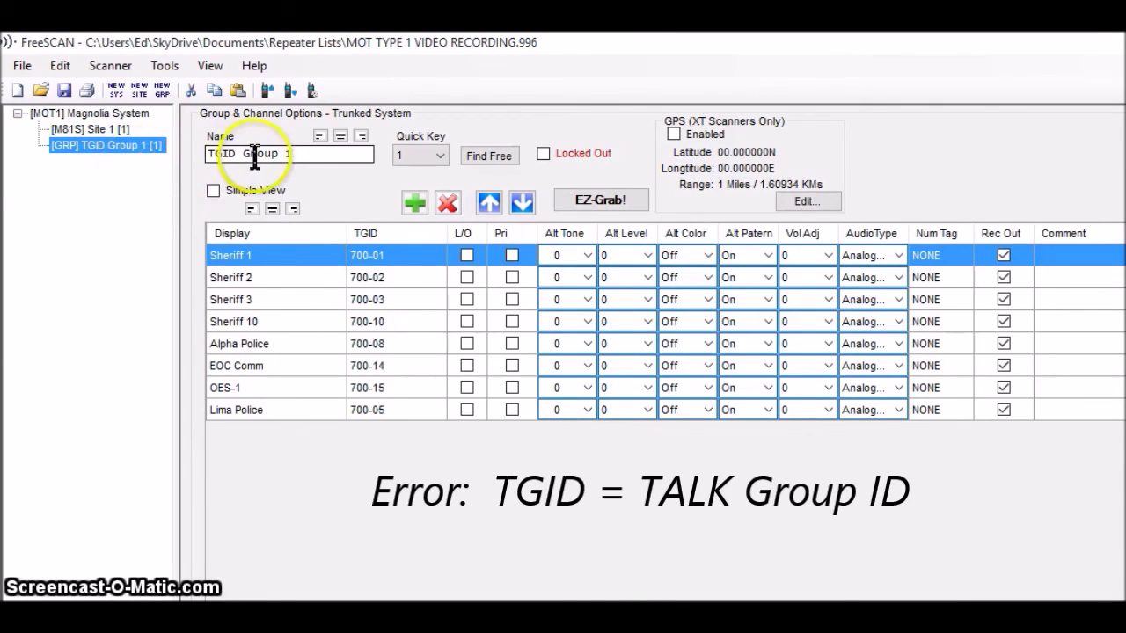
double_click(284, 153)
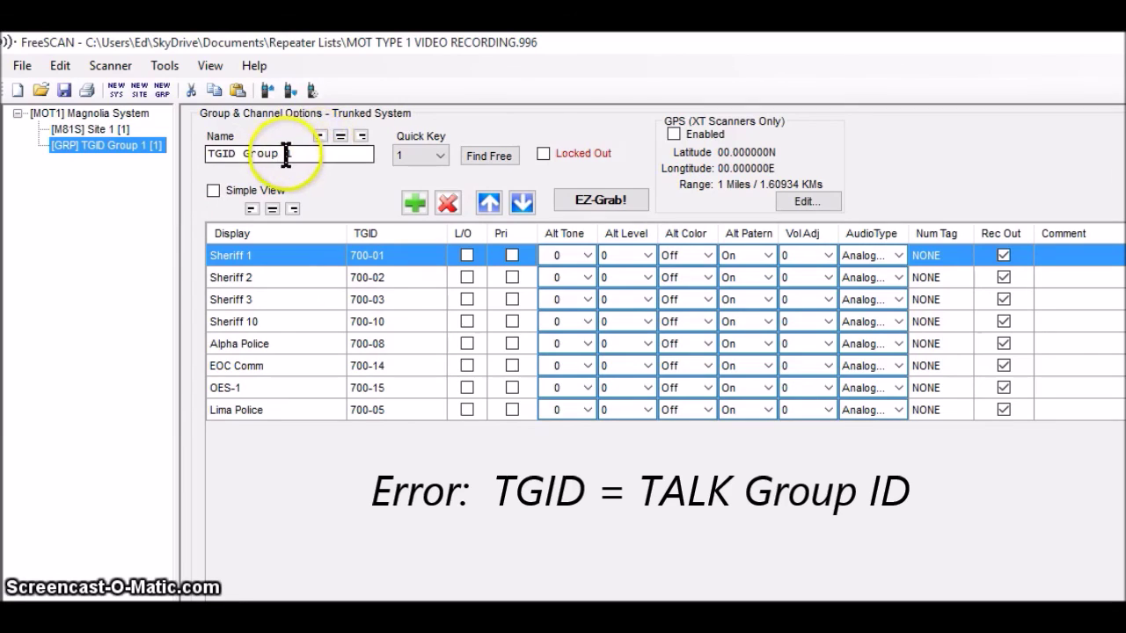
click(312, 153)
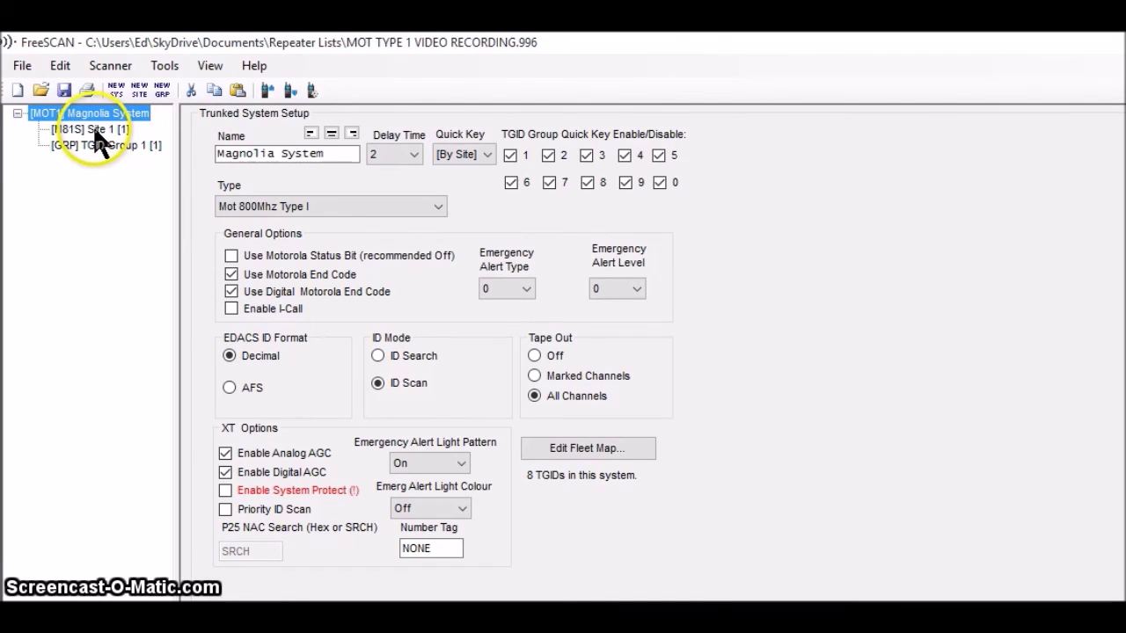
Add a second TGID group to the Magnolia System and set its quick key to 2.
click(97, 132)
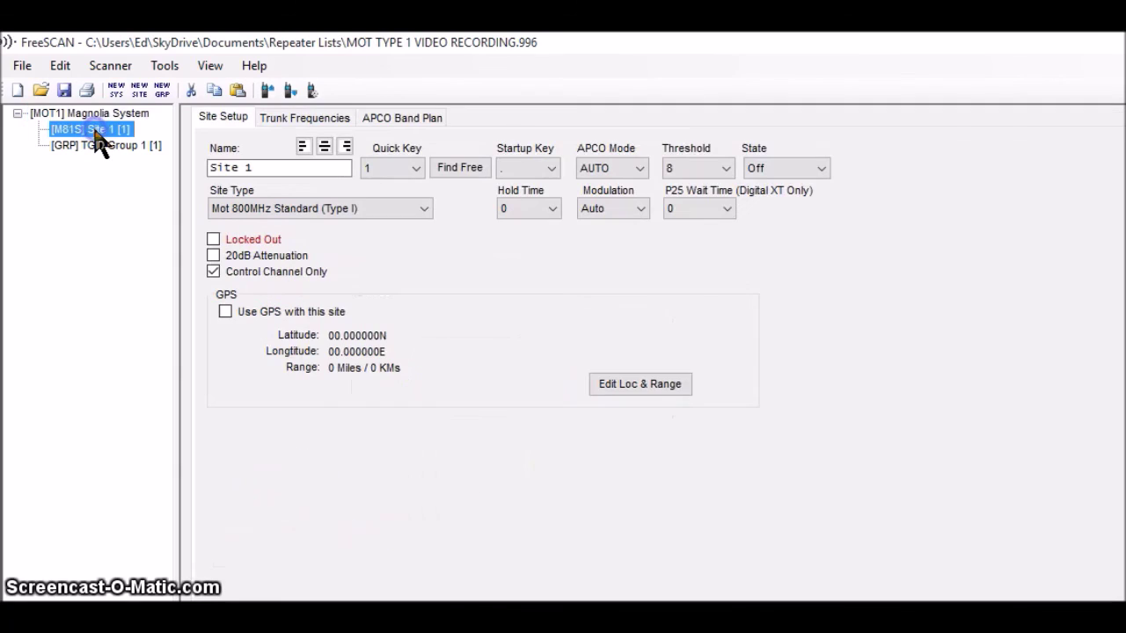
click(161, 90)
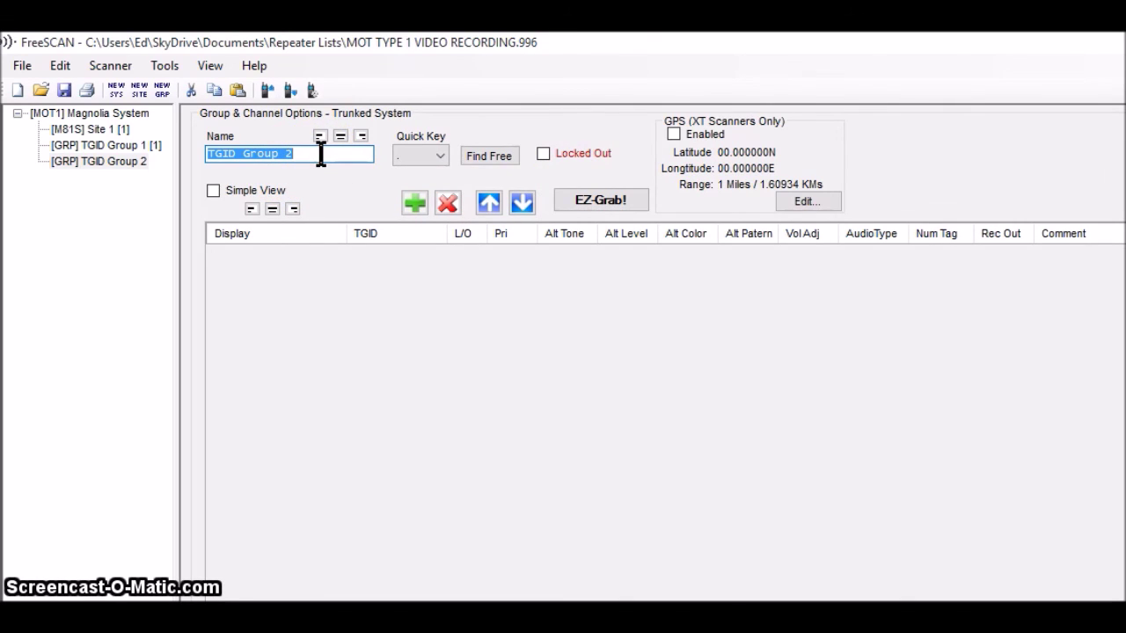
click(440, 156)
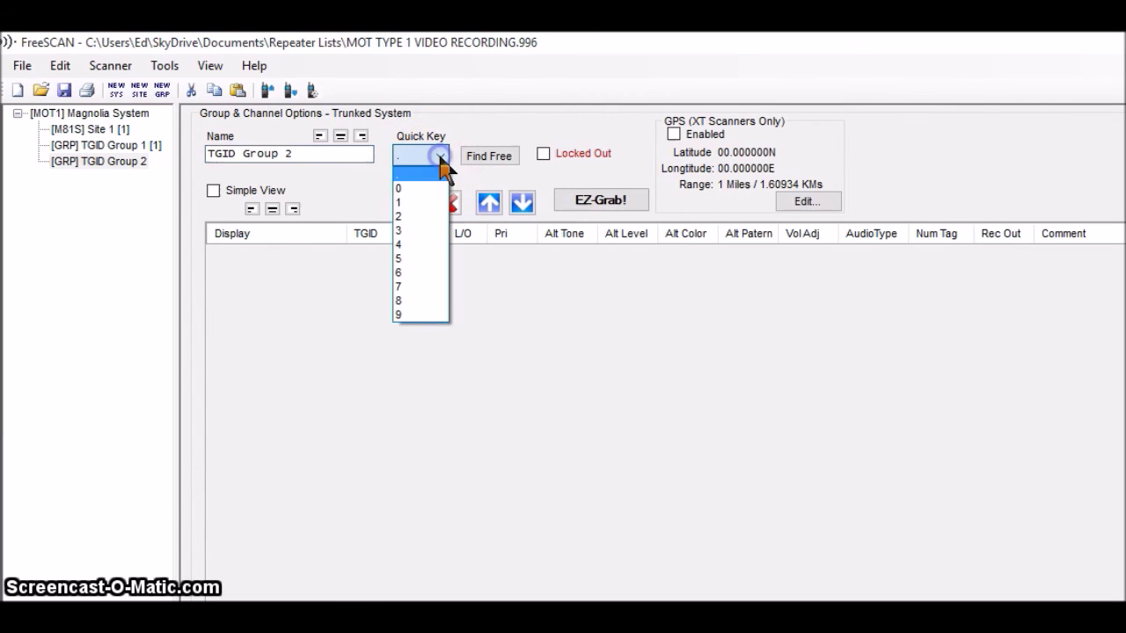
click(402, 216)
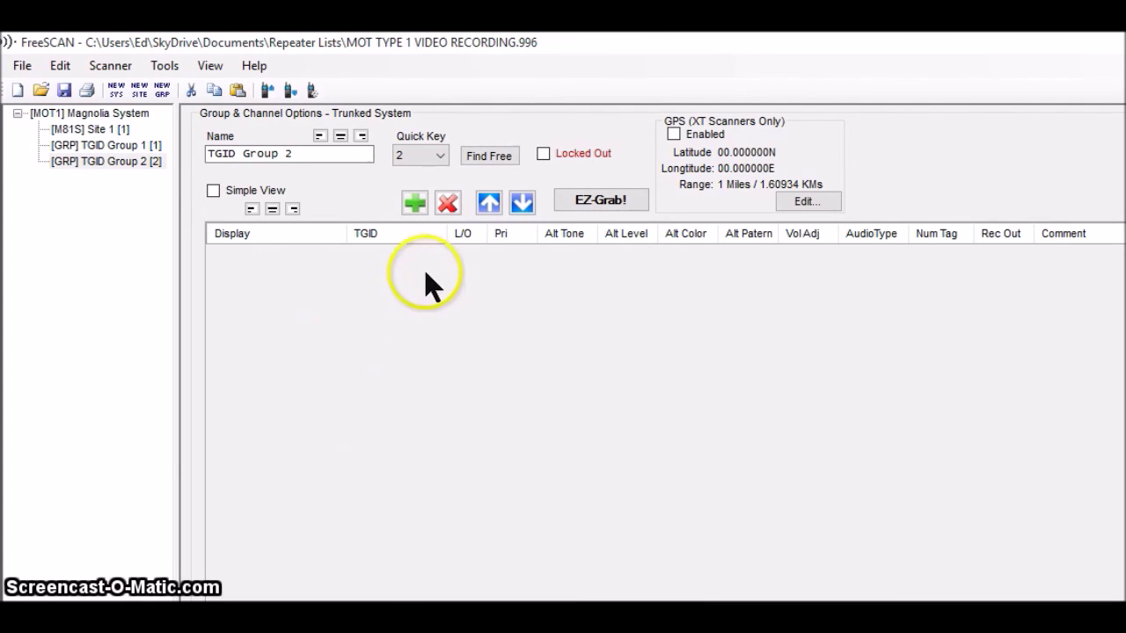
Add seven blank talk group rows to TGID Group 2.
click(416, 207)
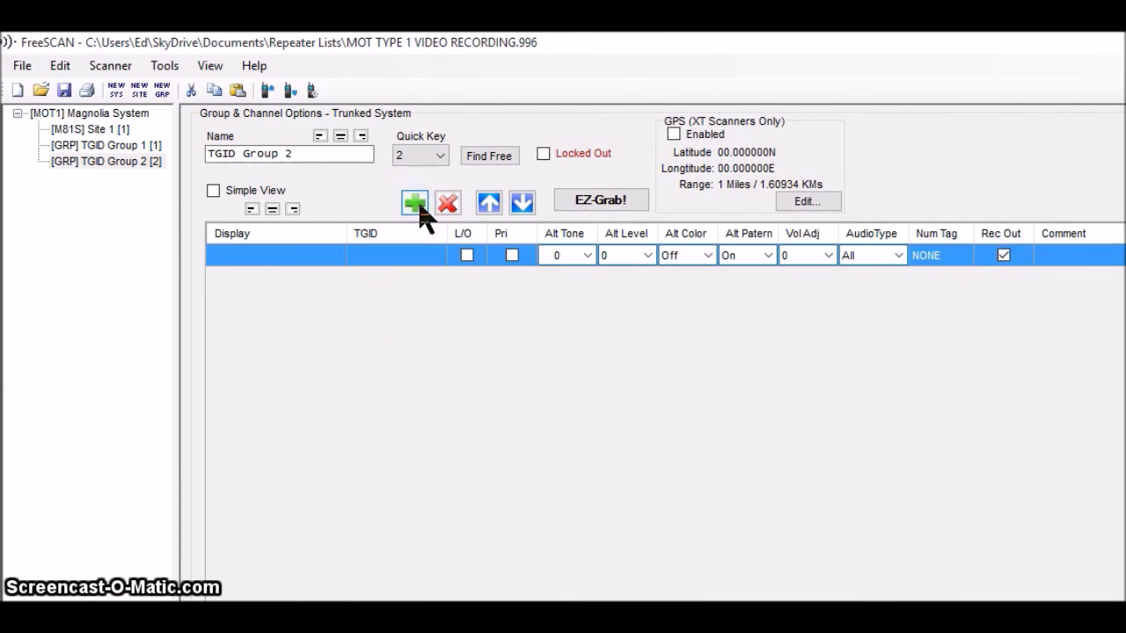
click(416, 206)
click(415, 206)
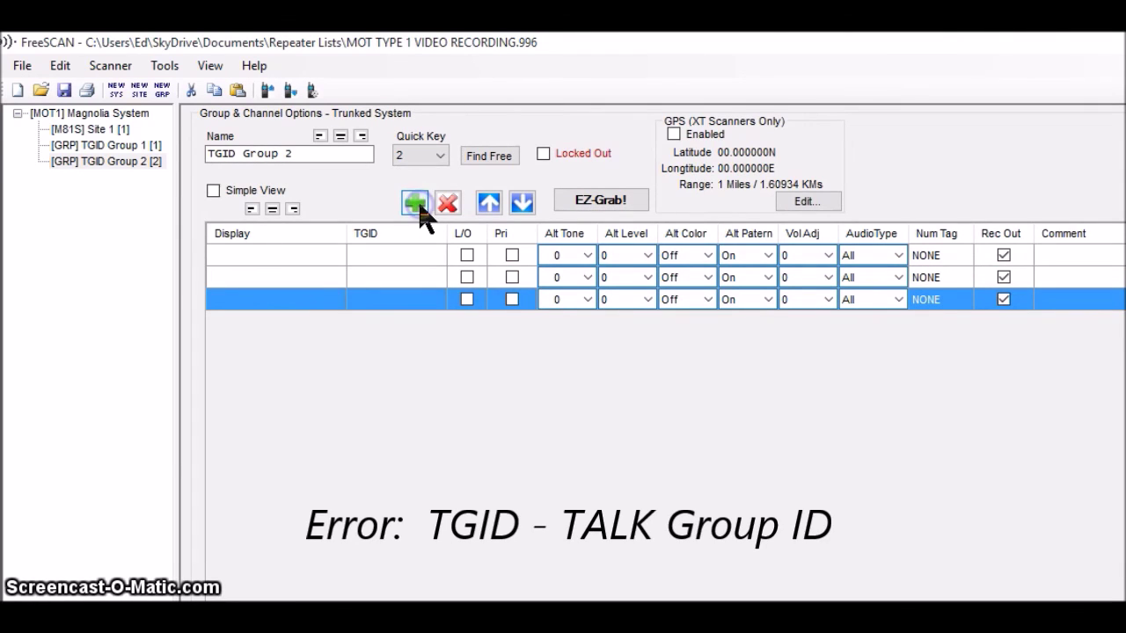
click(417, 208)
click(416, 205)
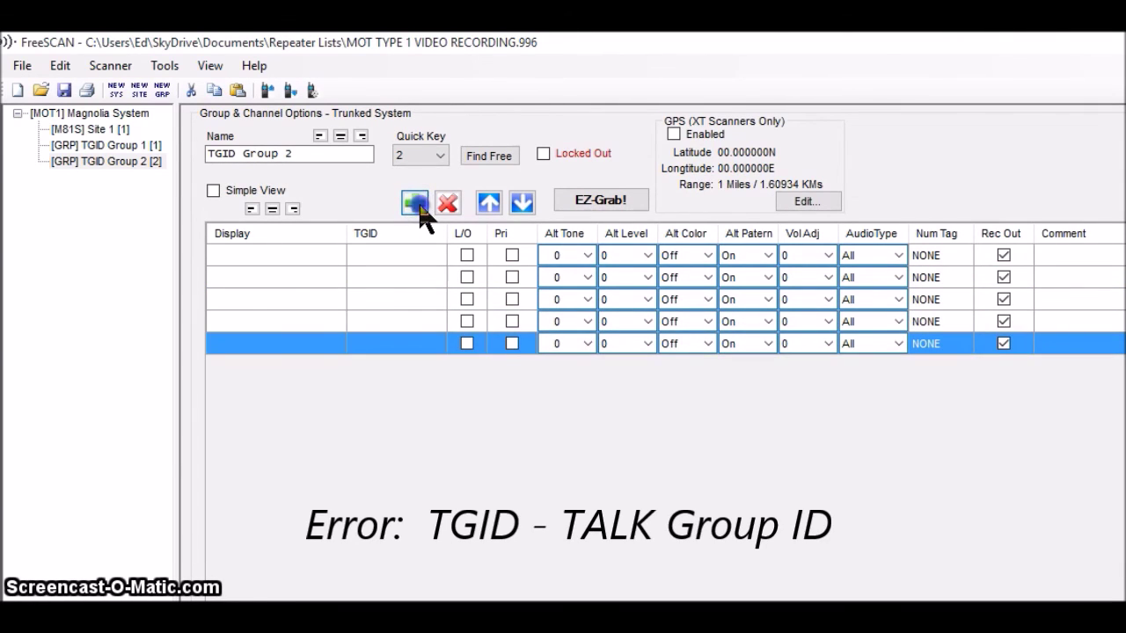
click(416, 206)
click(416, 206)
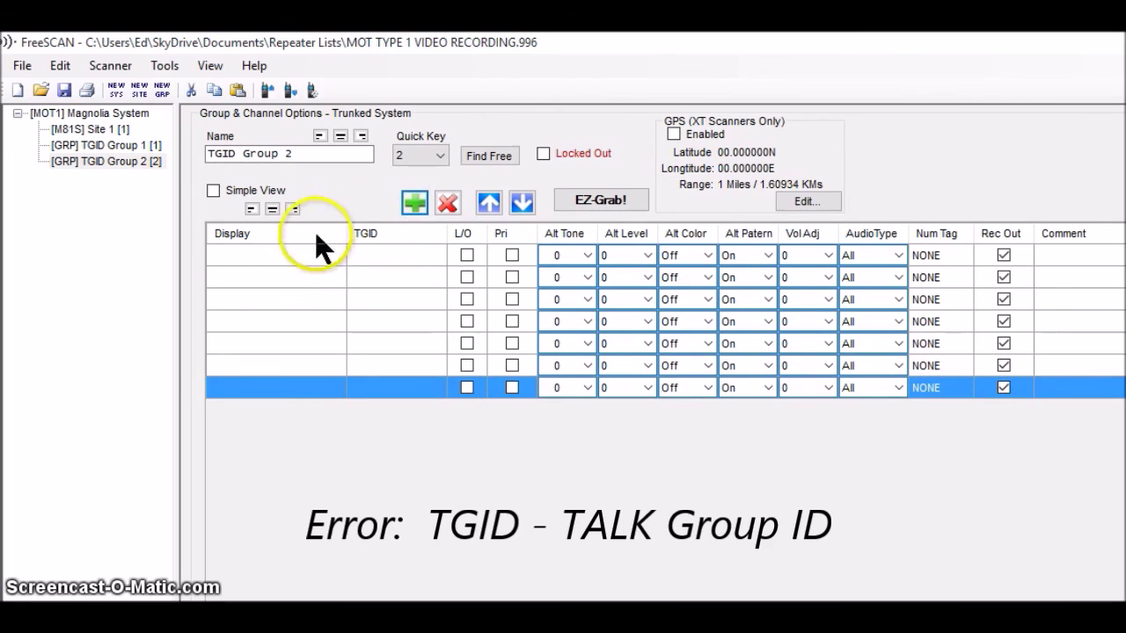
Name the first talk group in TGID Group 2 Animal Control and enter 700-09 as its TGID.
click(288, 254)
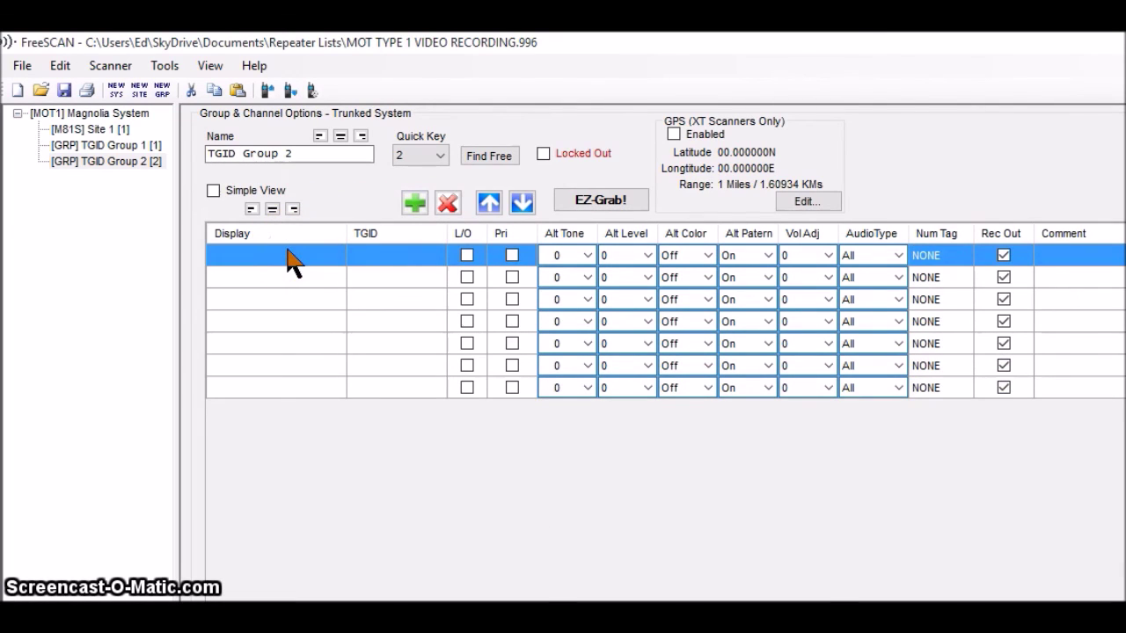
click(287, 251)
click(288, 232)
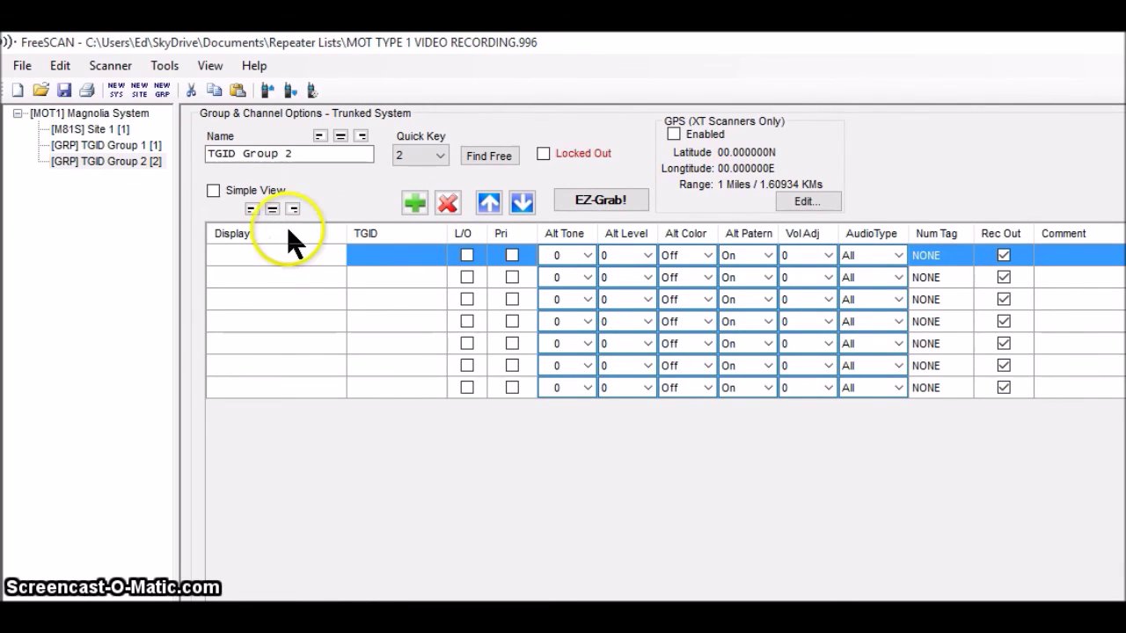
text(Animal)
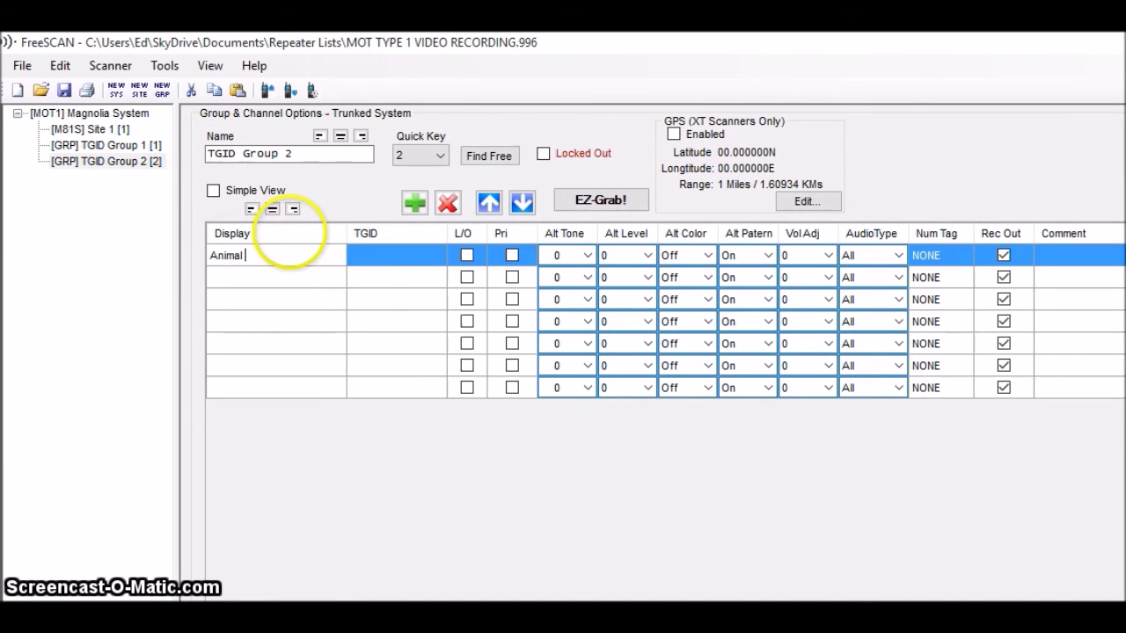
text( Control)
key(Return)
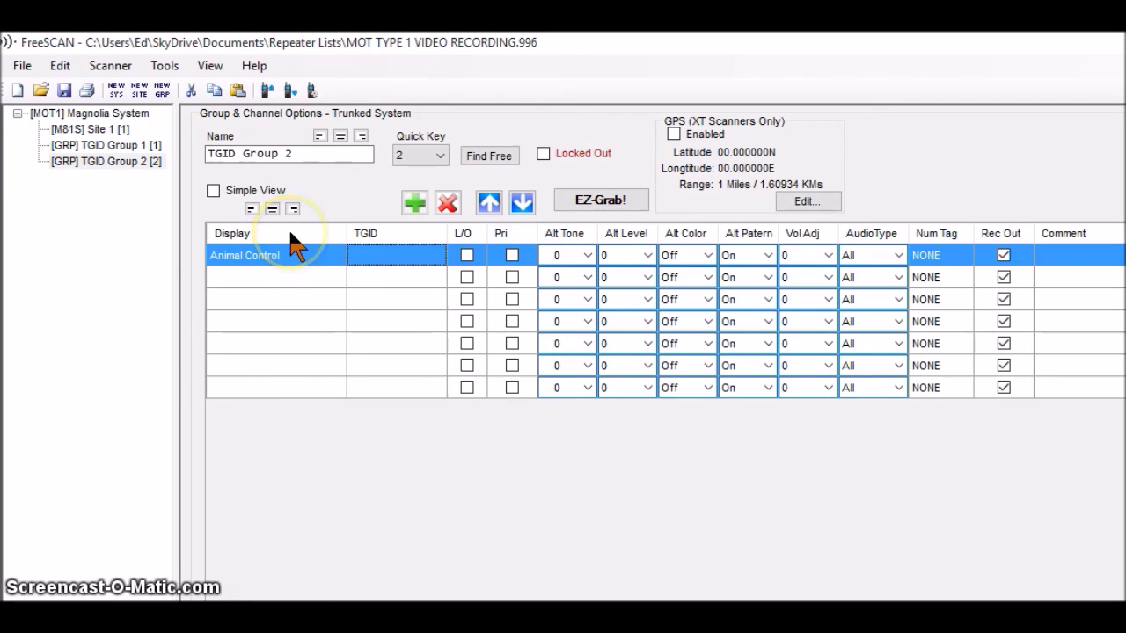
click(373, 253)
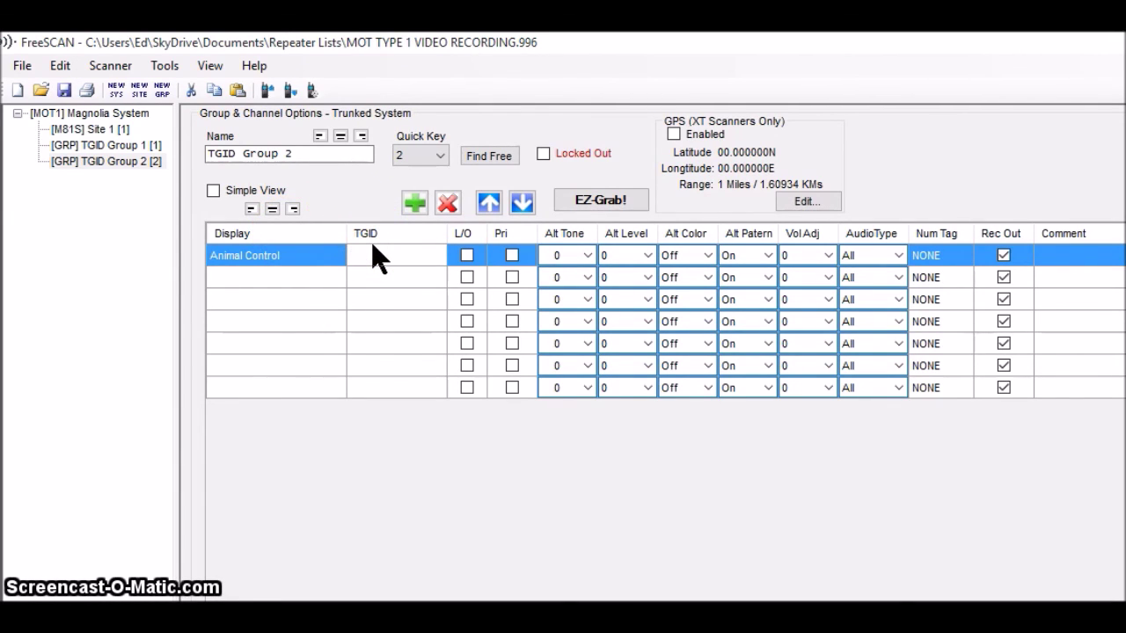
text(700-09)
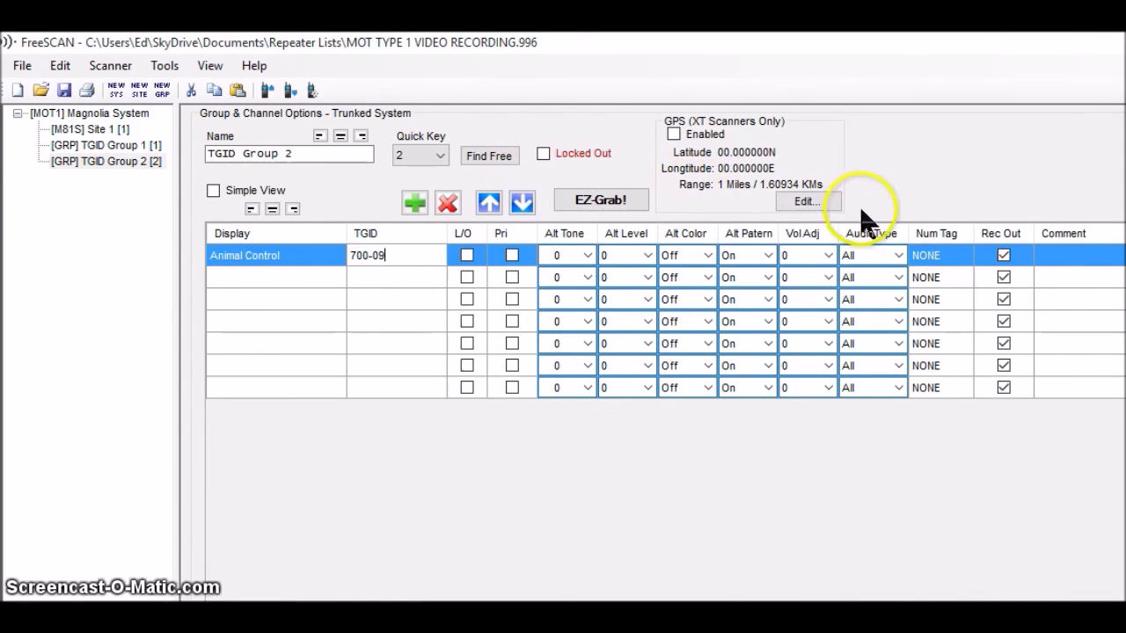
Set the audio type of the Animal Control talk group to Analog Only.
click(902, 255)
click(882, 262)
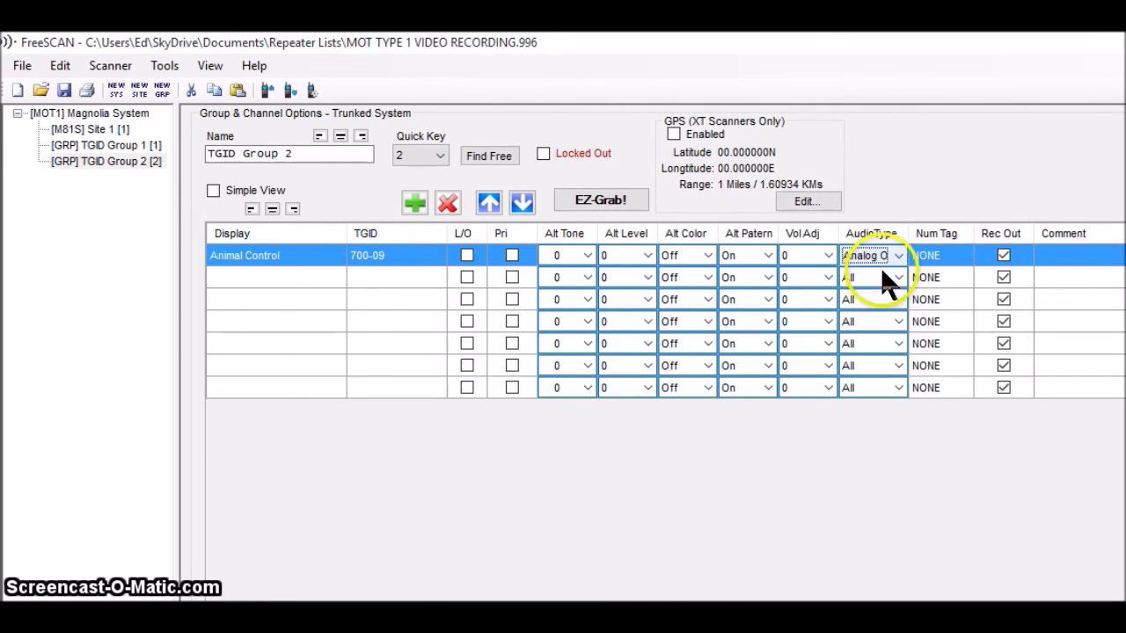
click(884, 283)
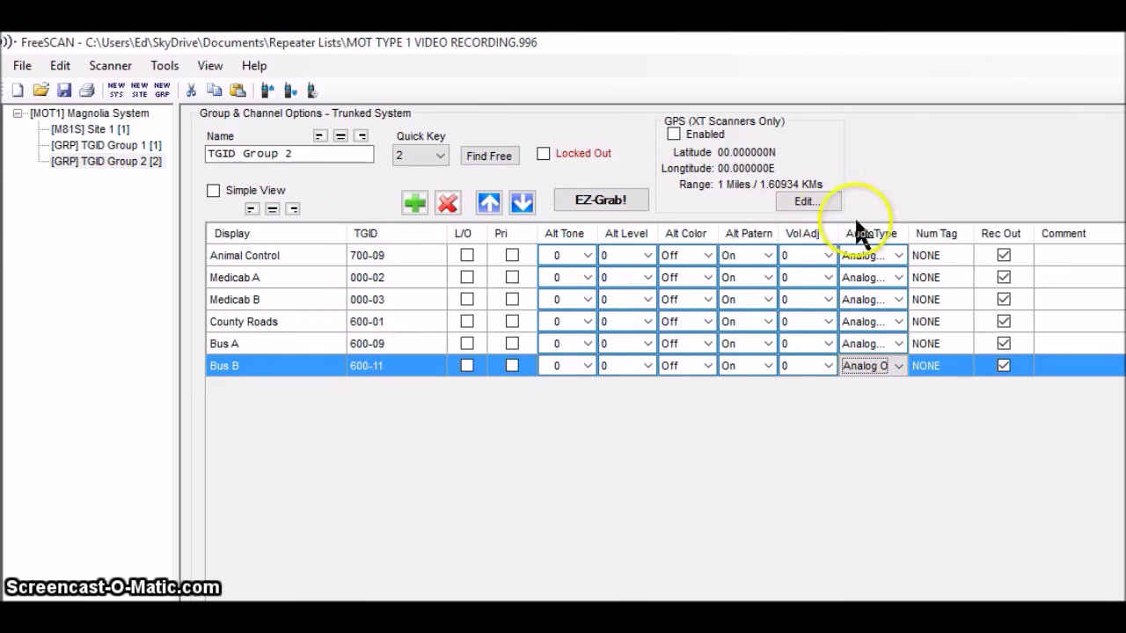
Review the talk groups in TGID Groups 1 and 2, the Site 1 entry and the Magnolia System setup.
click(880, 367)
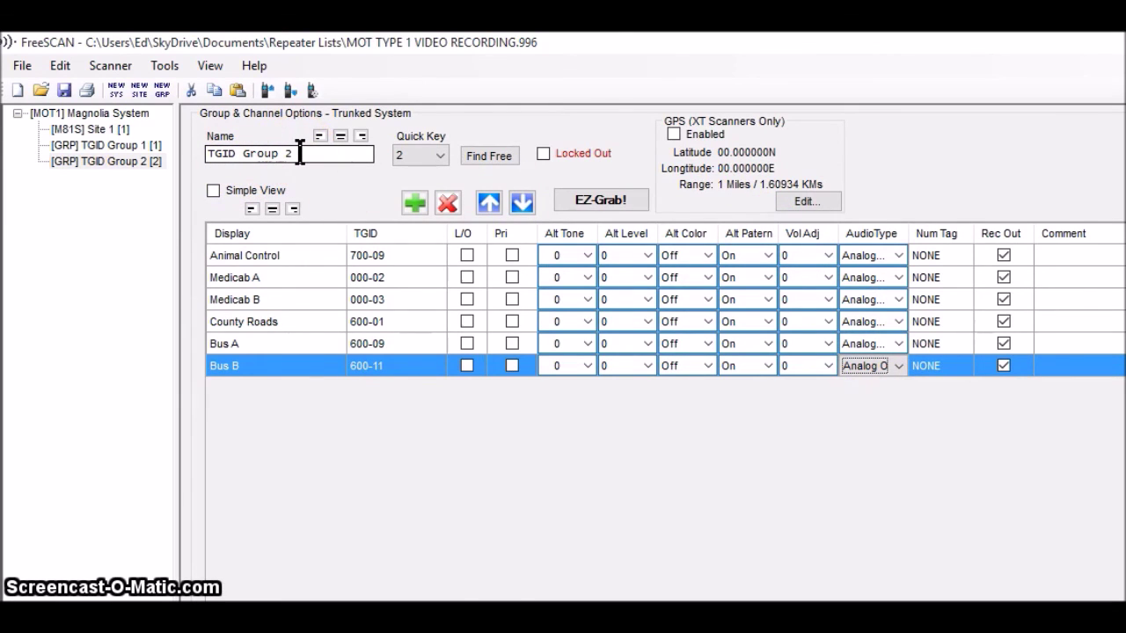
click(403, 158)
click(466, 156)
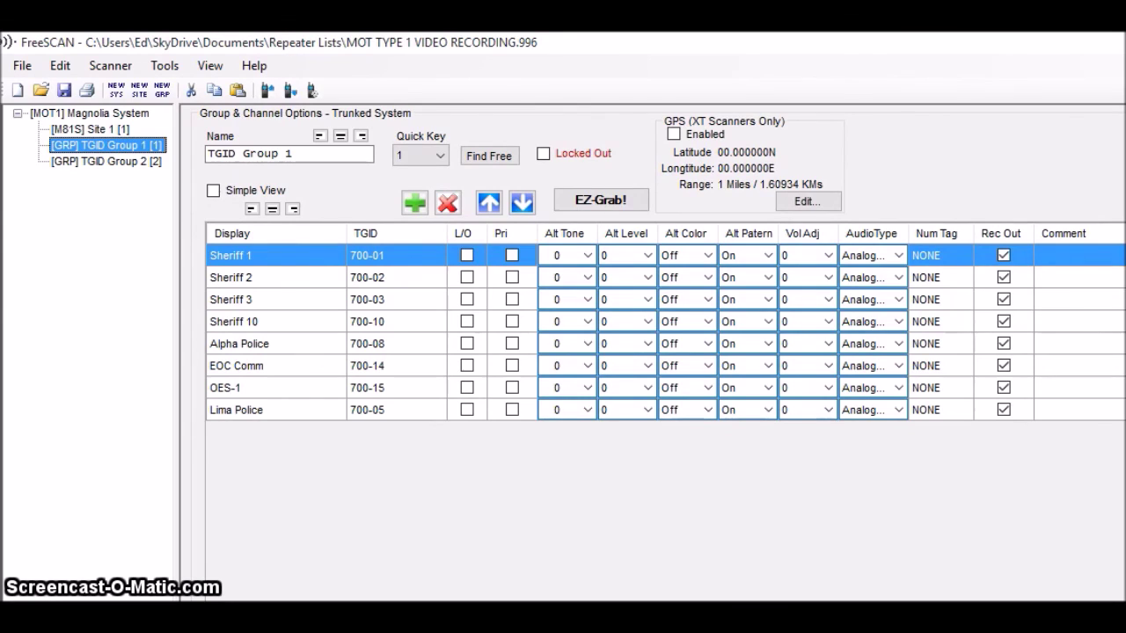
click(120, 115)
click(118, 130)
click(110, 146)
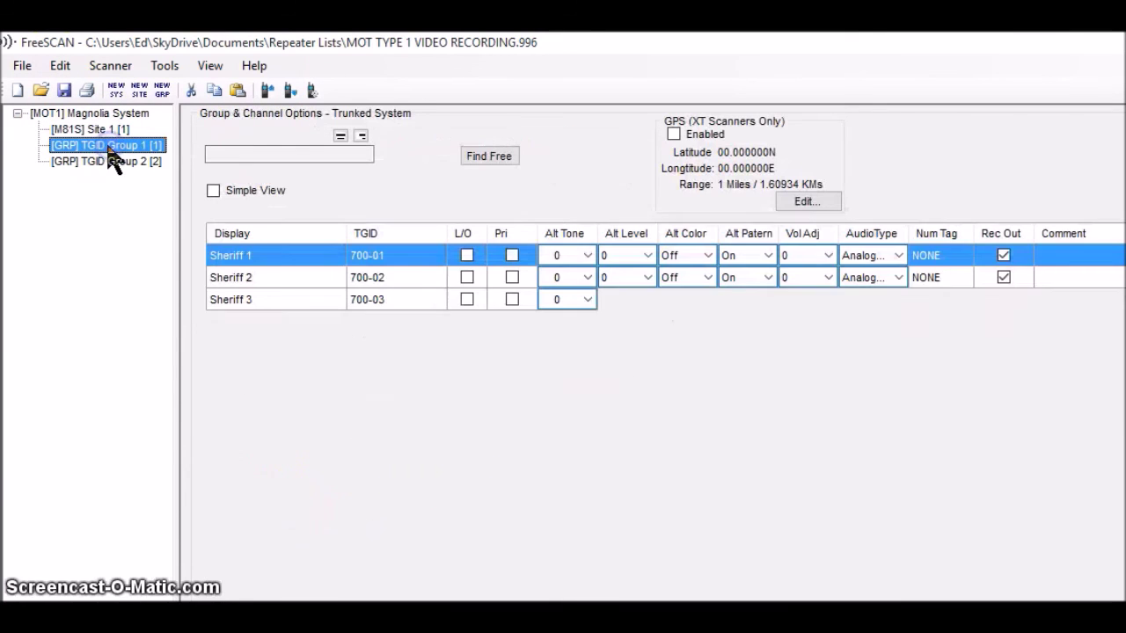
click(110, 162)
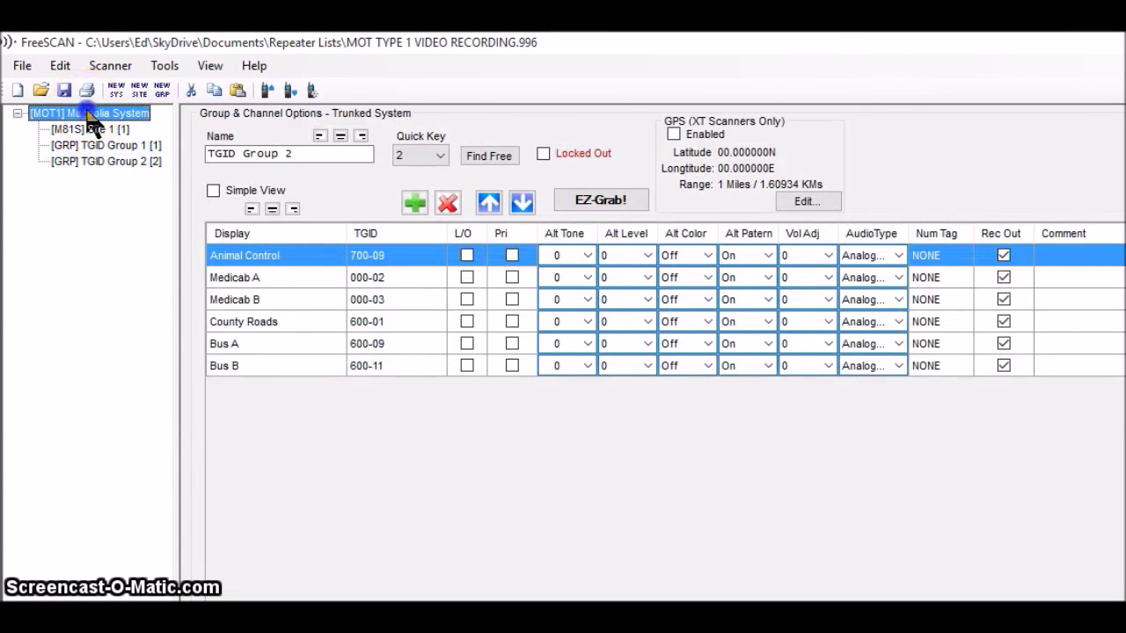
click(92, 114)
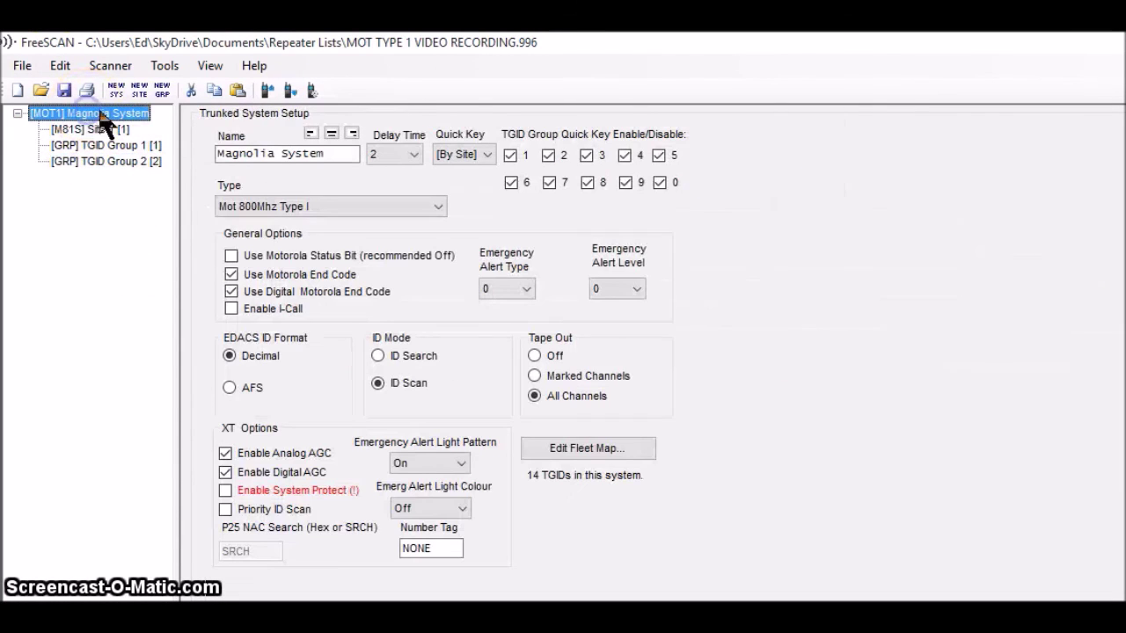
Select the Magnolia System for upload and start sending it to the scanner.
click(266, 94)
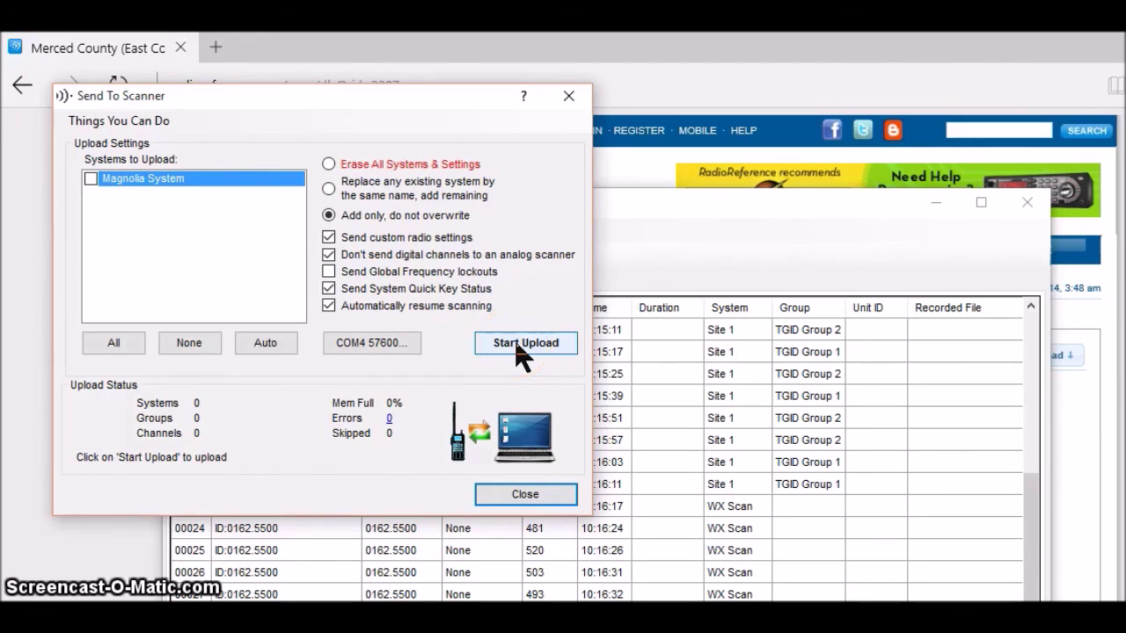
click(90, 180)
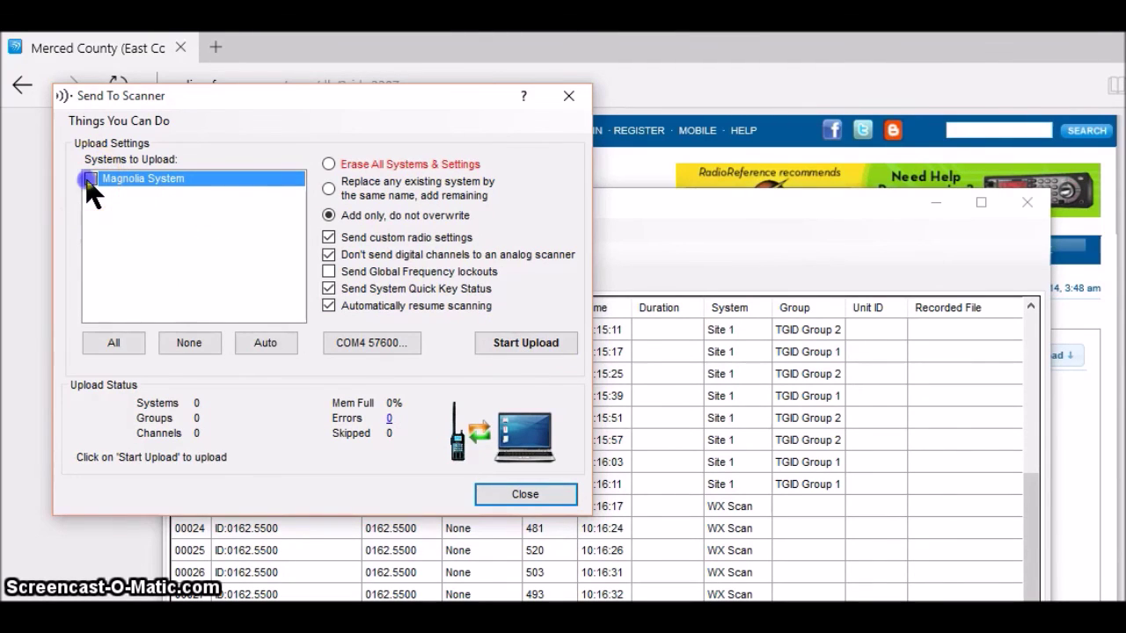
click(526, 347)
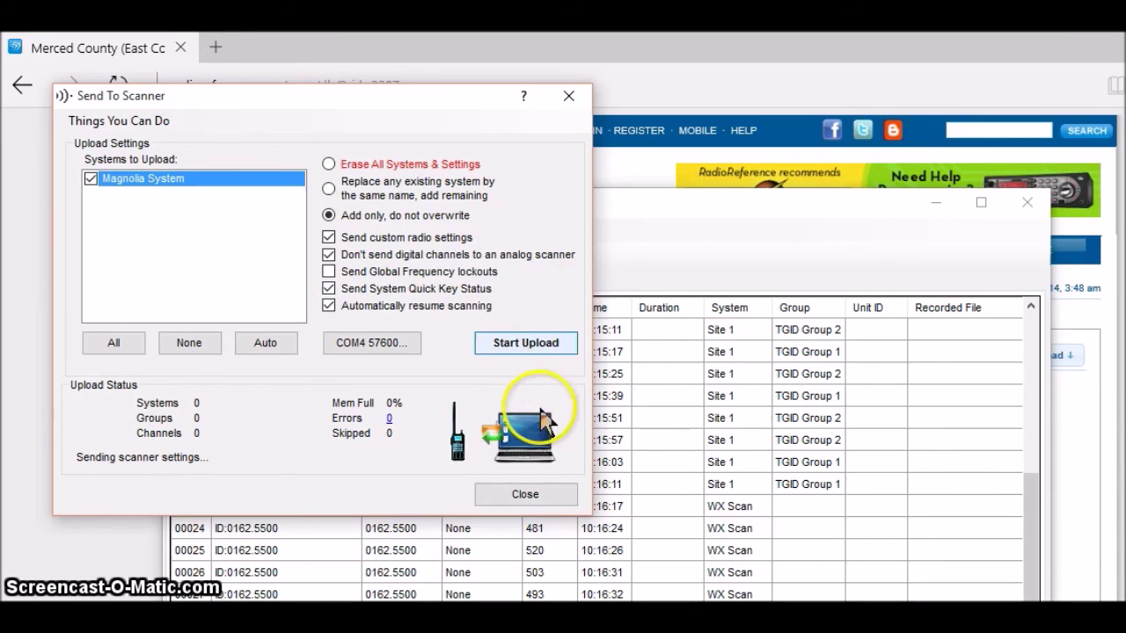